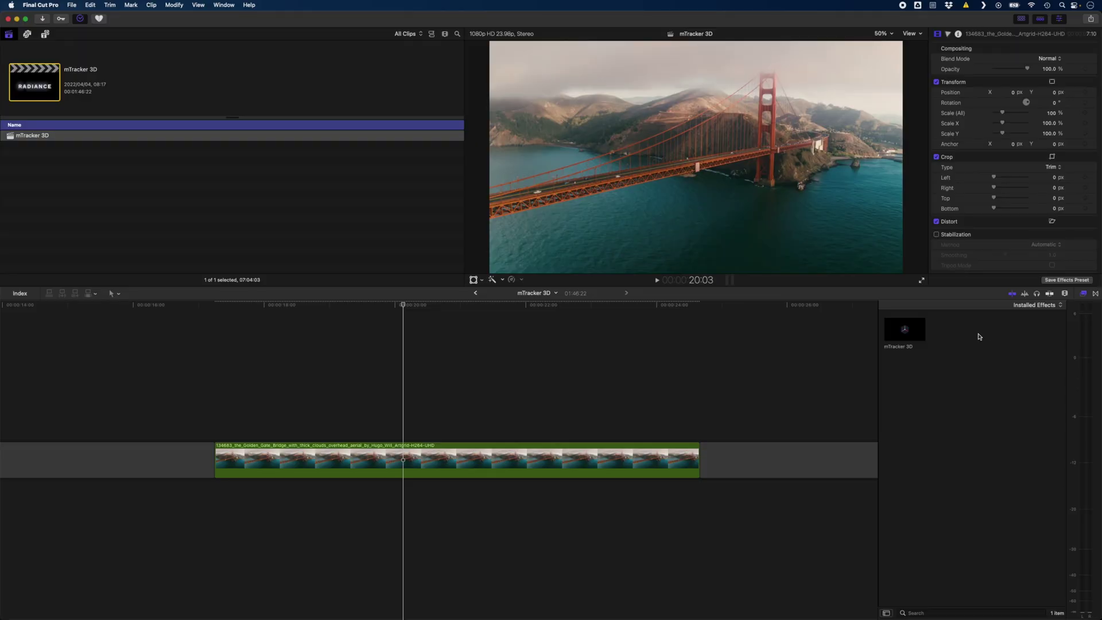
# Apply the mTracker 3D effect to the Golden Gate Bridge clip and track its footage.
pyautogui.moveTo(918, 327); pyautogui.dragTo(465, 448)
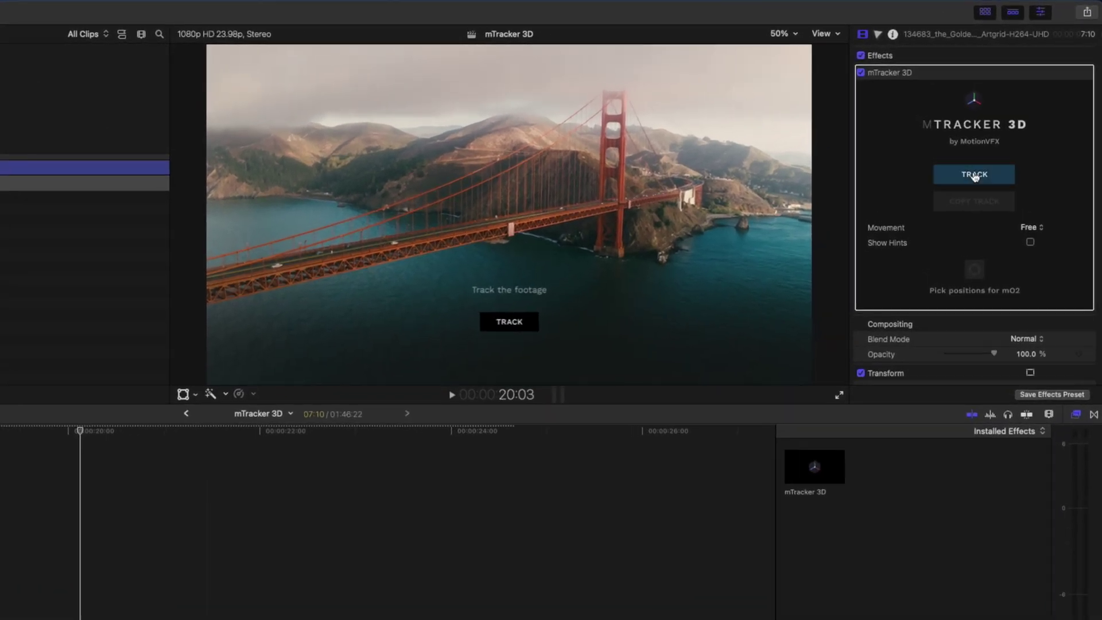
pyautogui.click(1002, 132)
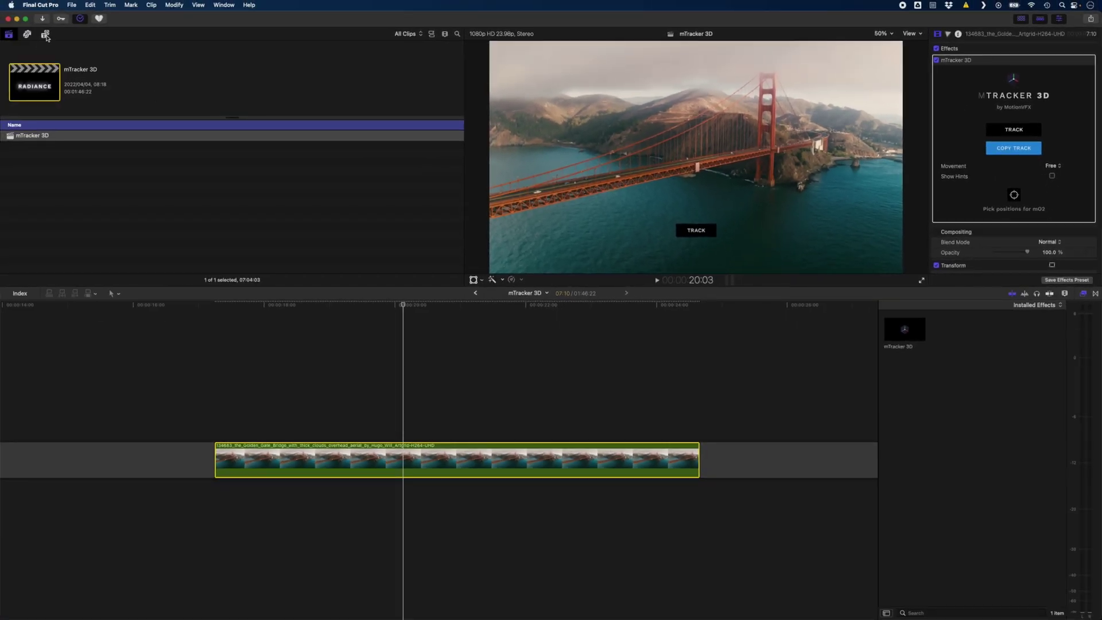
# Place the Surface 04 title from the HUD Pack above the bridge clip and extend it to the clip's full length.
pyautogui.click(46, 35)
pyautogui.scroll(5, 47, 76)
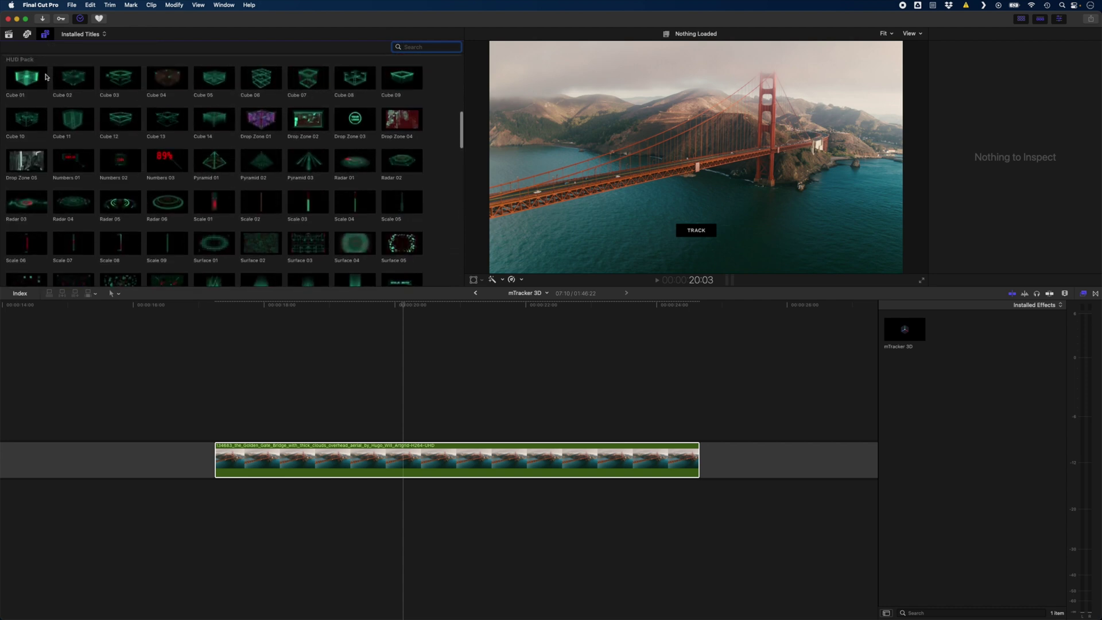
pyautogui.scroll(-2, 46, 76)
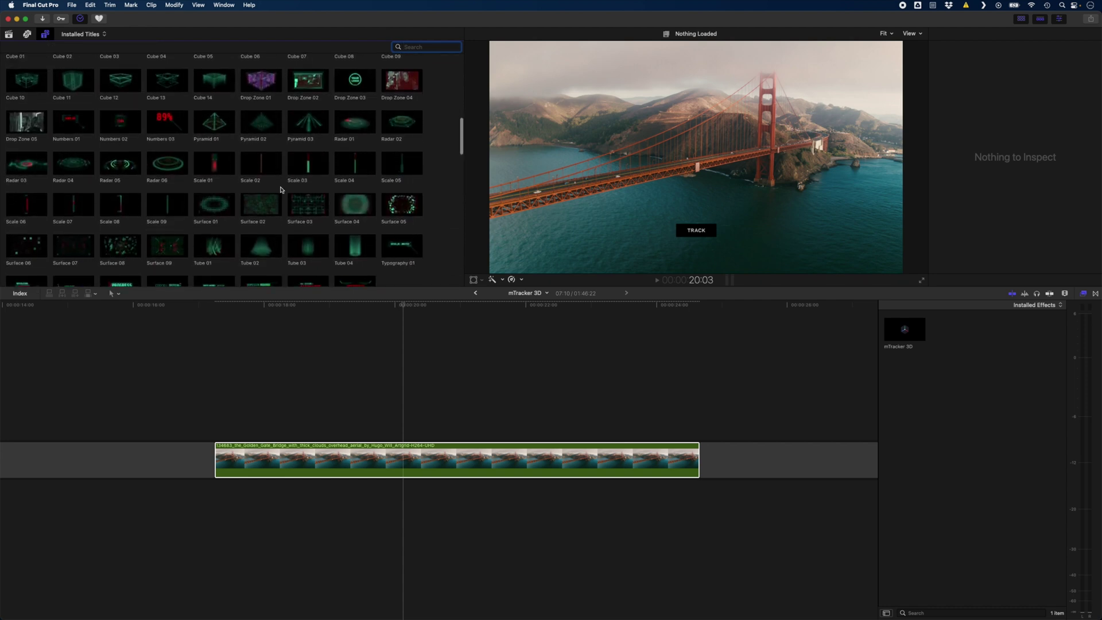
pyautogui.moveTo(356, 208); pyautogui.dragTo(222, 433)
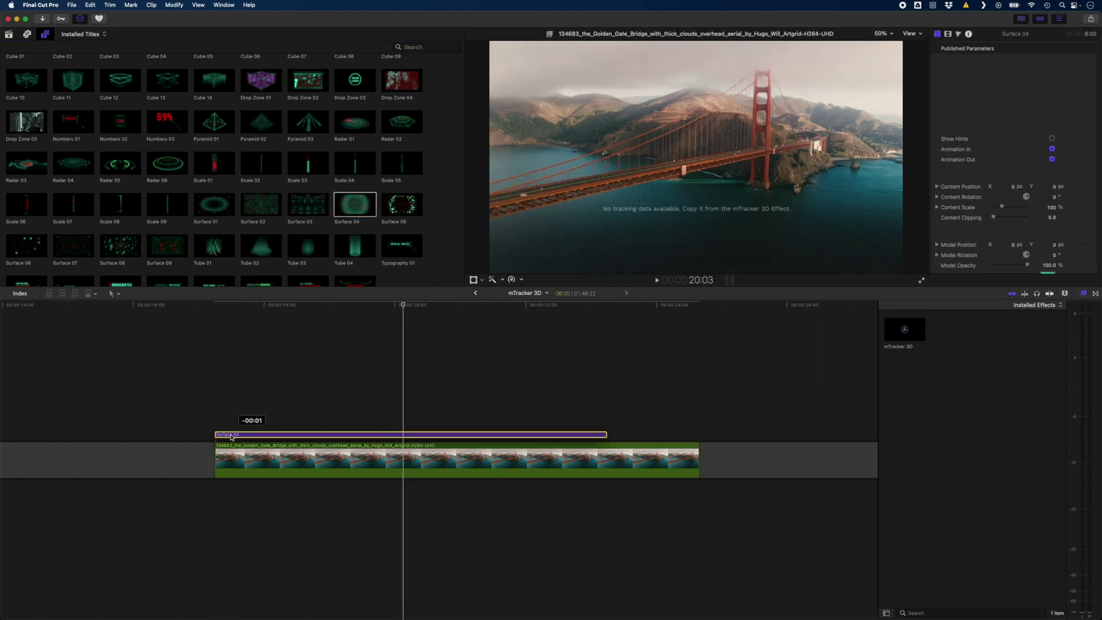
pyautogui.moveTo(607, 435); pyautogui.dragTo(699, 435)
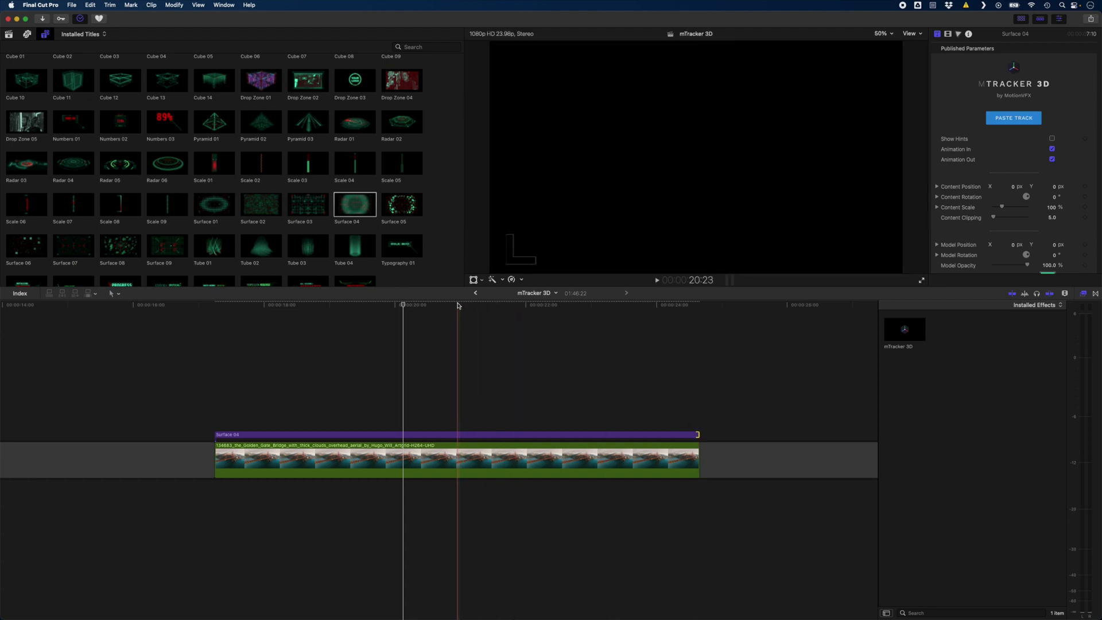
# Paste the tracking data into the Surface 04 title at 20:23 and anchor it on the water at the bridge tower's base.
pyautogui.click(458, 368)
pyautogui.click(457, 434)
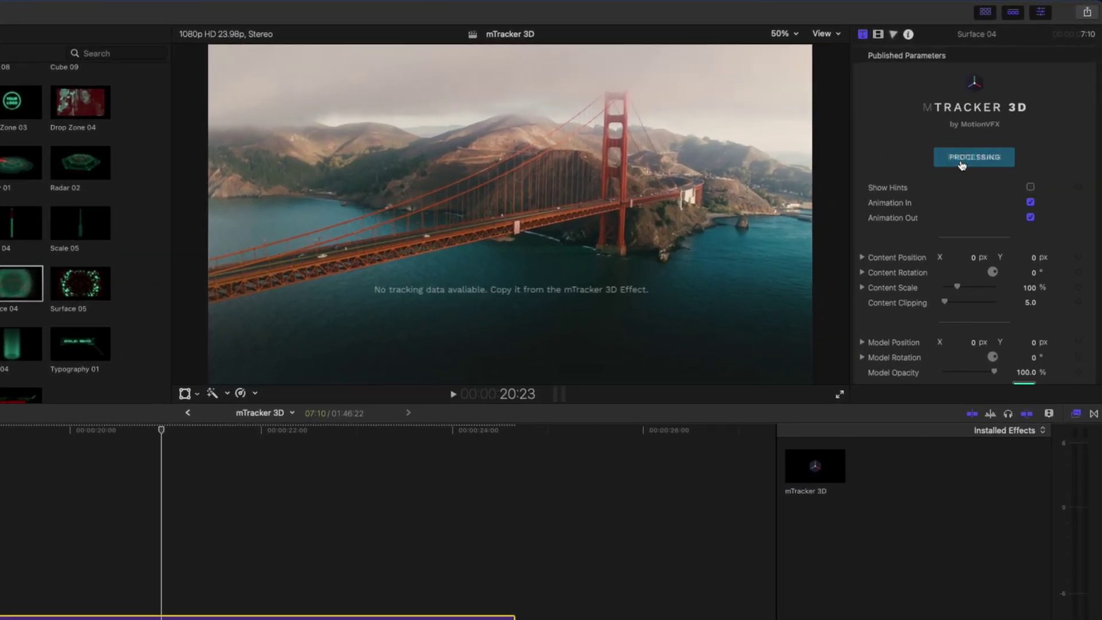
pyautogui.click(1006, 119)
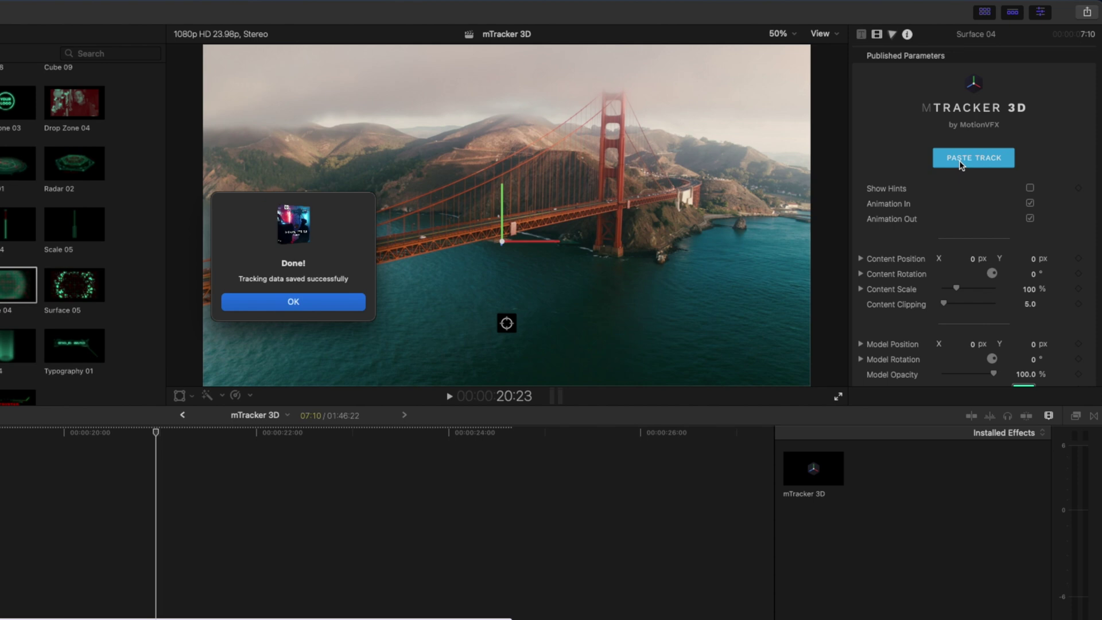
pyautogui.click(289, 302)
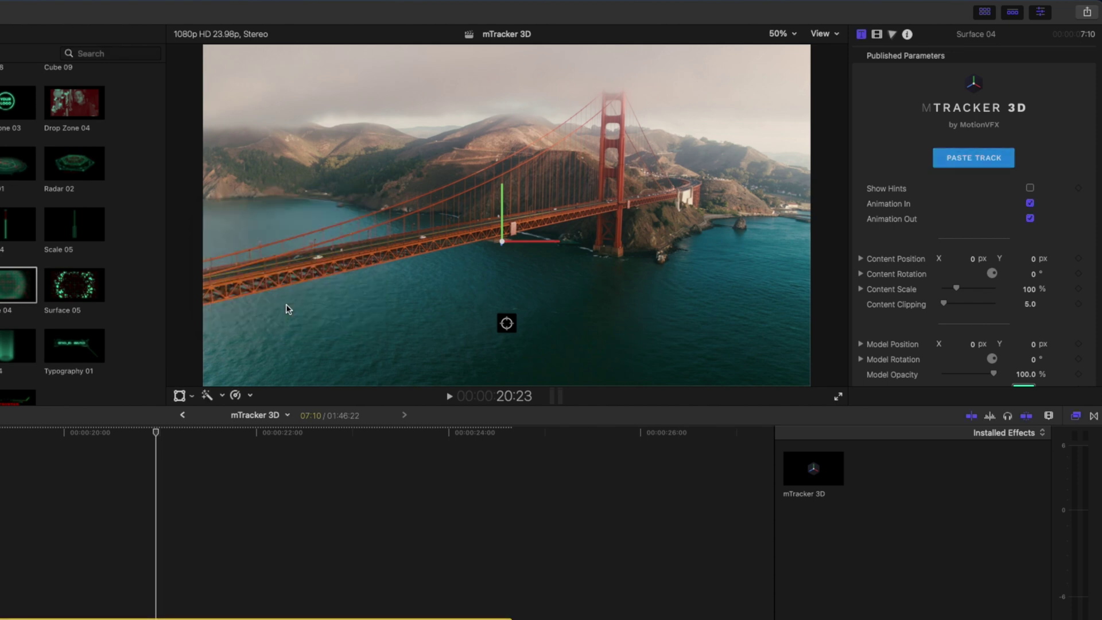
pyautogui.moveTo(504, 331); pyautogui.dragTo(601, 268)
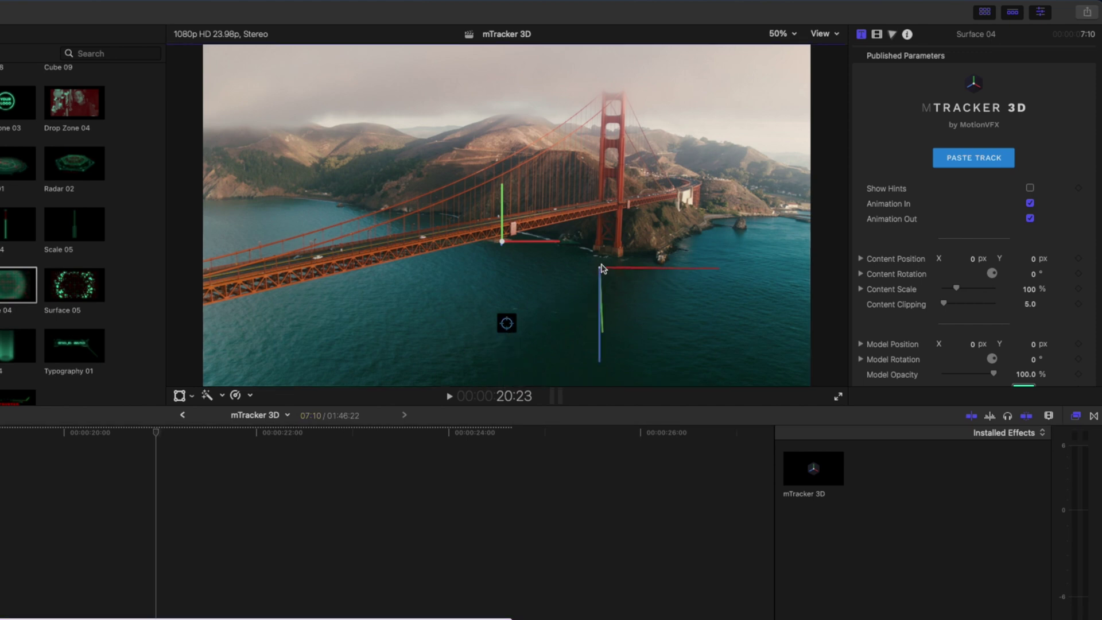
pyautogui.moveTo(600, 263); pyautogui.dragTo(608, 267)
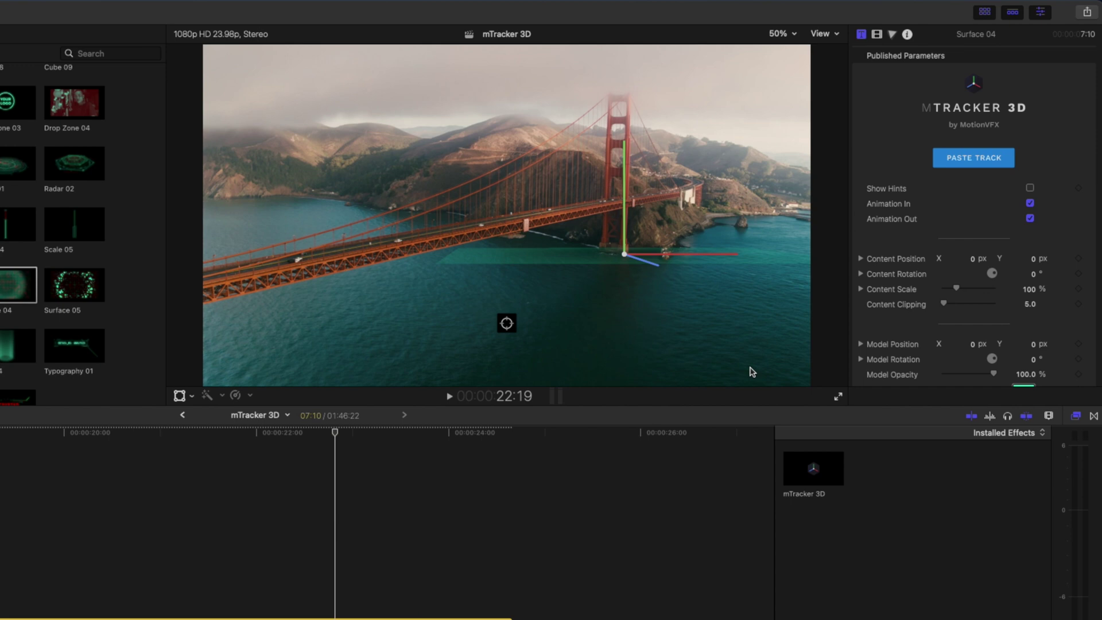
# Set the Surface 04 content rotation X to 12.7° and its content scale to 457%.
pyautogui.click(861, 274)
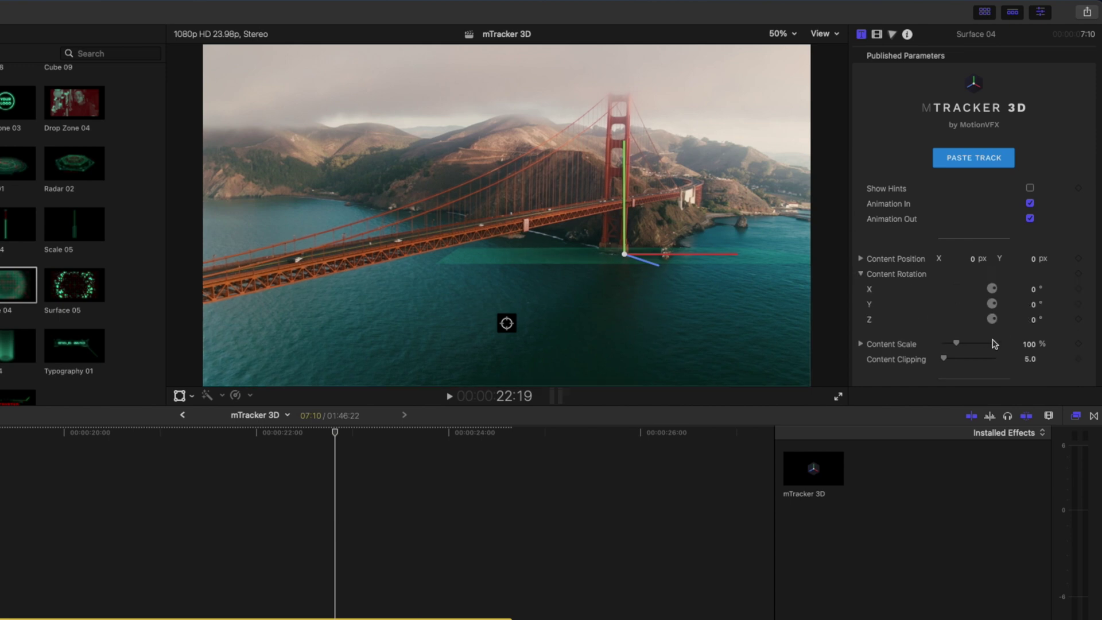
pyautogui.moveTo(1032, 289); pyautogui.dragTo(1031, 289)
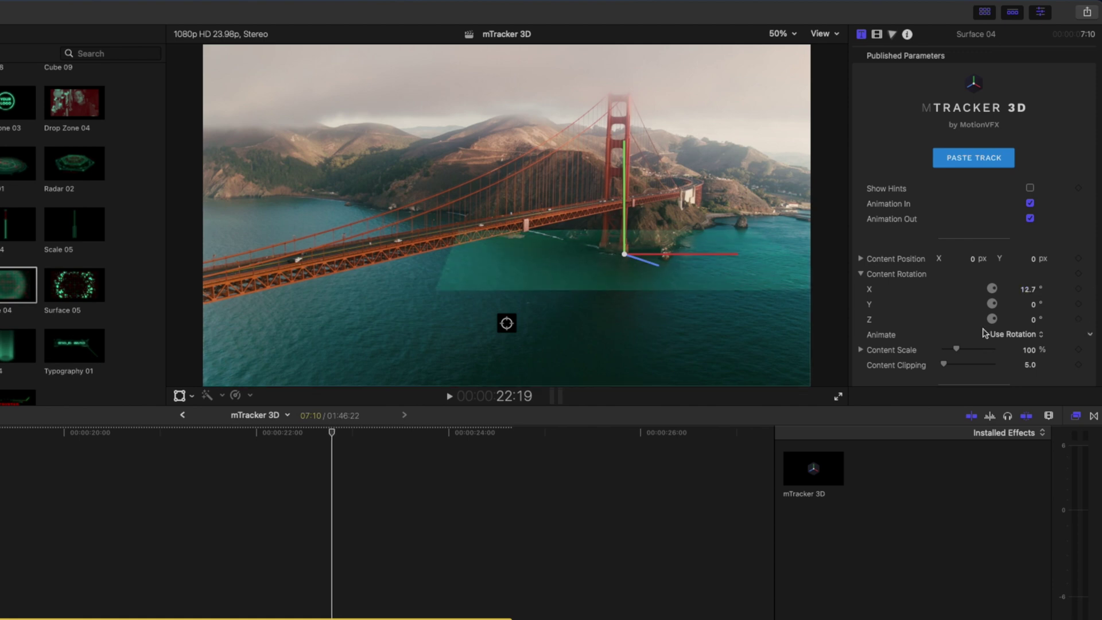
pyautogui.moveTo(957, 348); pyautogui.dragTo(1000, 353)
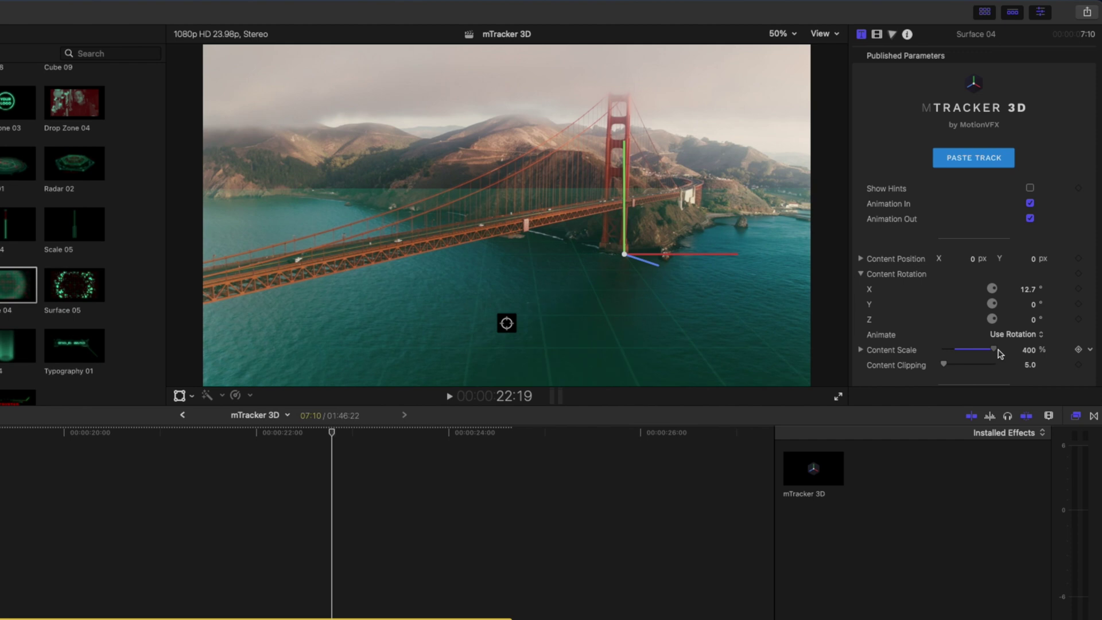
pyautogui.moveTo(1029, 350); pyautogui.dragTo(1033, 353)
# Set the Surface 04 grid horizontal density to 30.
pyautogui.scroll(-6, 1010, 345)
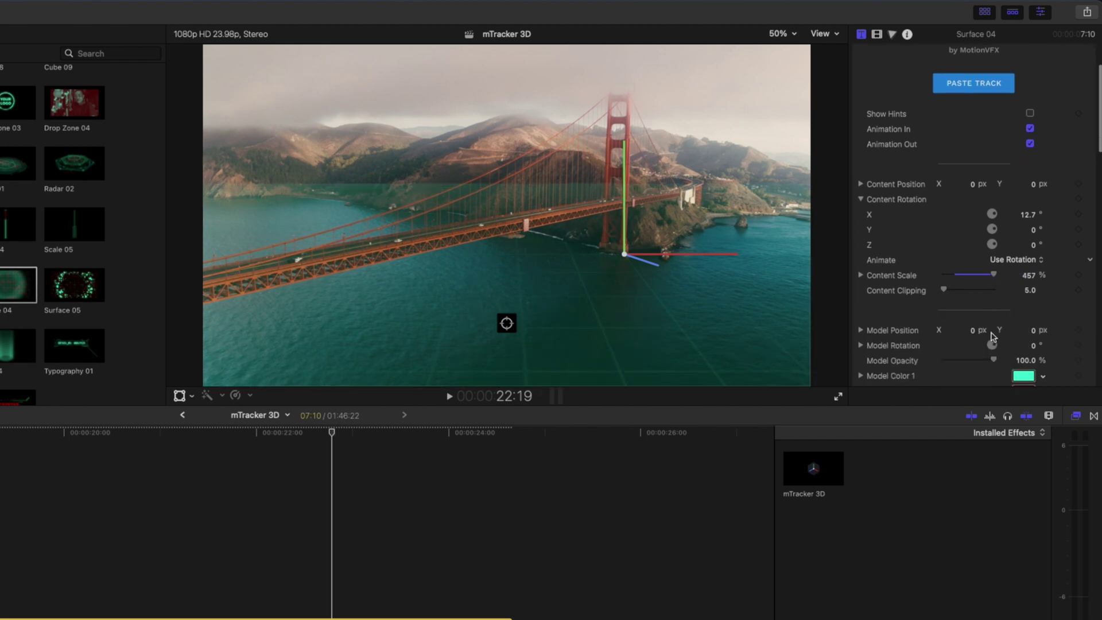
pyautogui.scroll(-7, 988, 334)
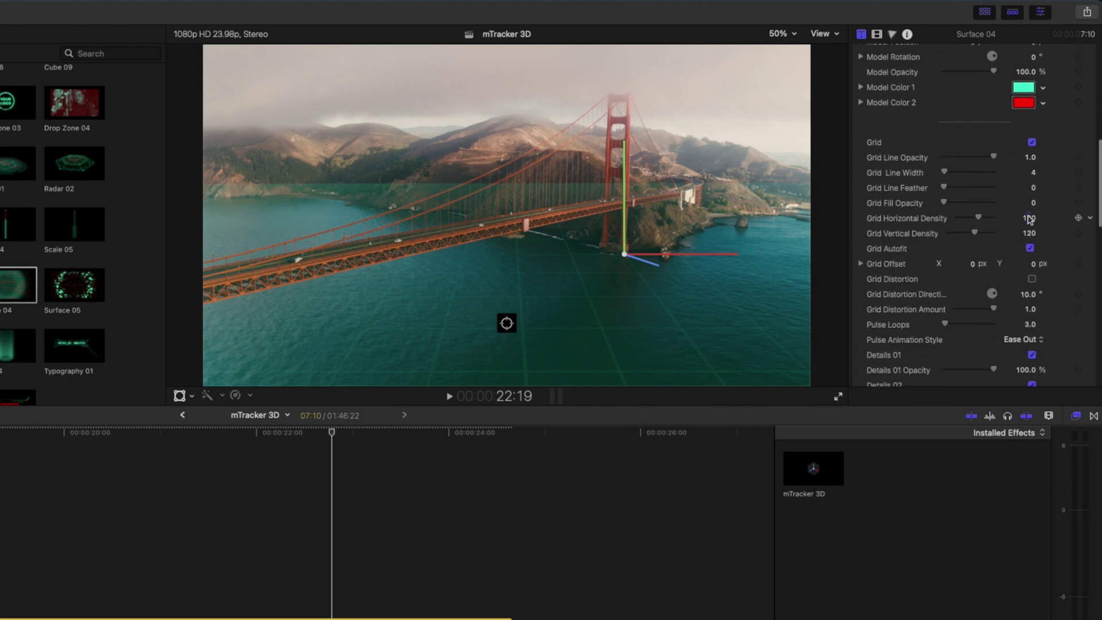
pyautogui.click(1029, 219)
pyautogui.write('30')
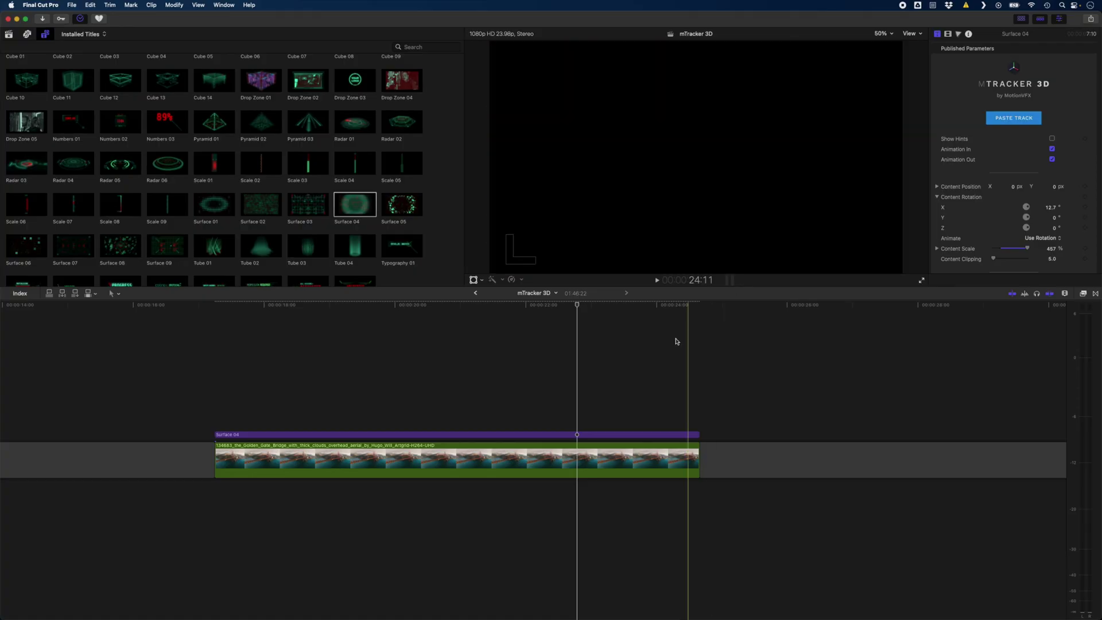
# Duplicate the bridge clip above the Surface 04 title and remove the mTracker 3D effect from the copy.
pyautogui.moveTo(588, 460); pyautogui.dragTo(592, 346)
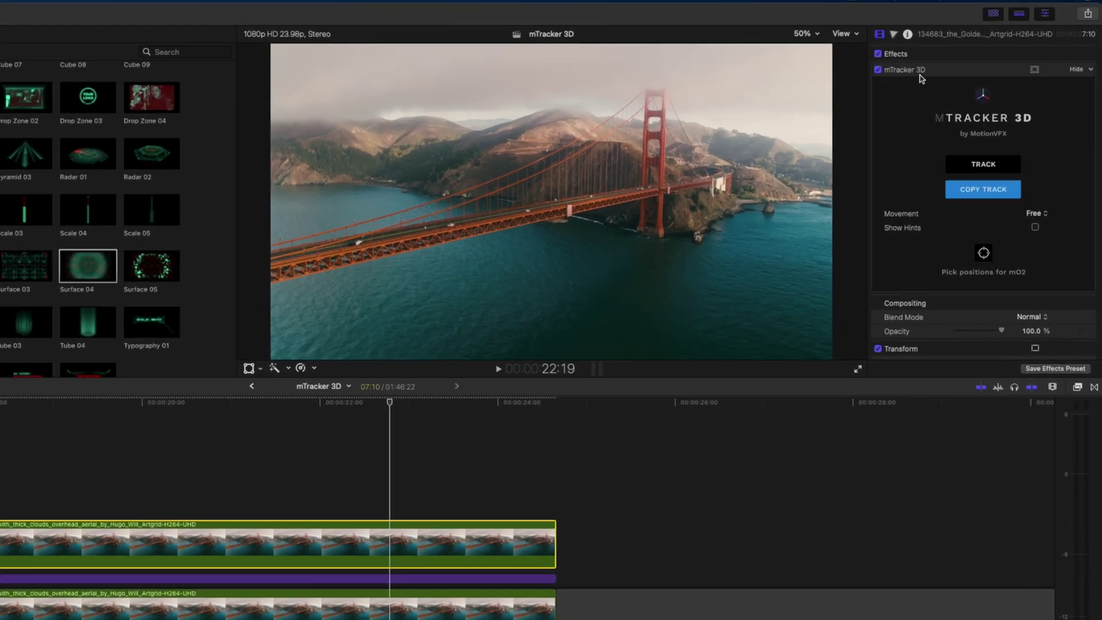
pyautogui.click(964, 60)
# Set the duplicated bridge clip's opacity to 50%.
pyautogui.scroll(-5, 966, 63)
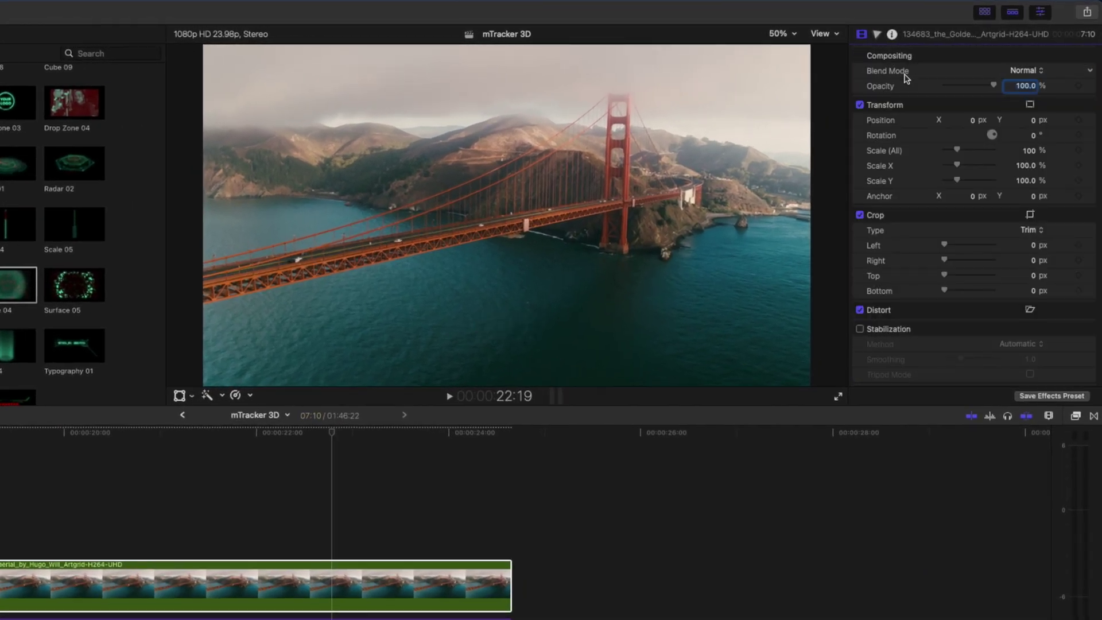
pyautogui.press('Return')
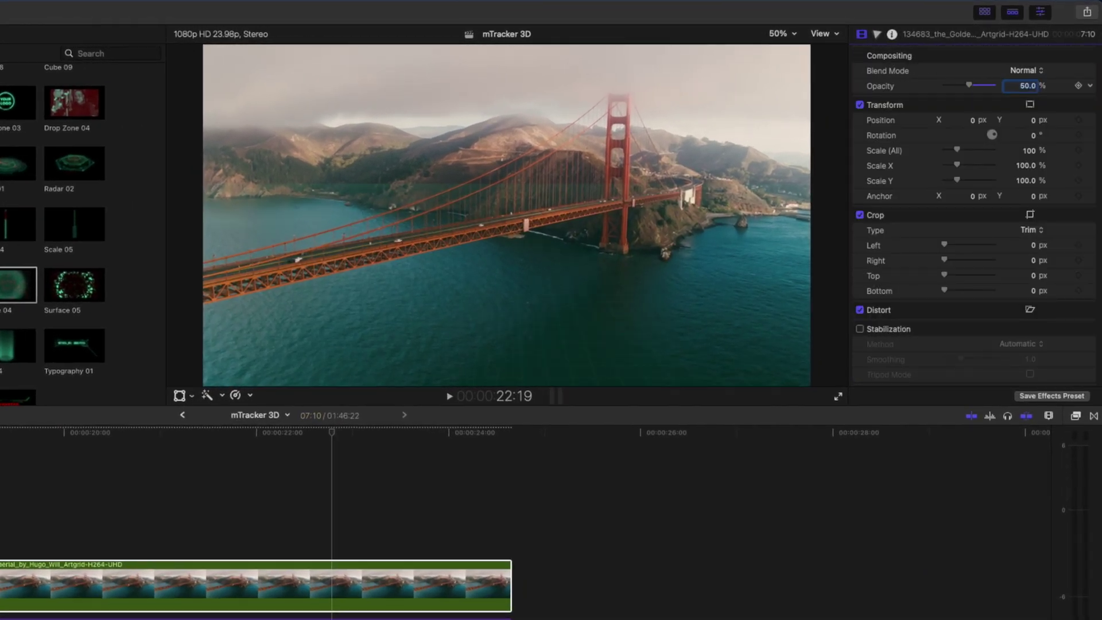
# Apply the Draw Mask effect to the duplicated bridge clip and close the effects browser.
pyautogui.click(1077, 417)
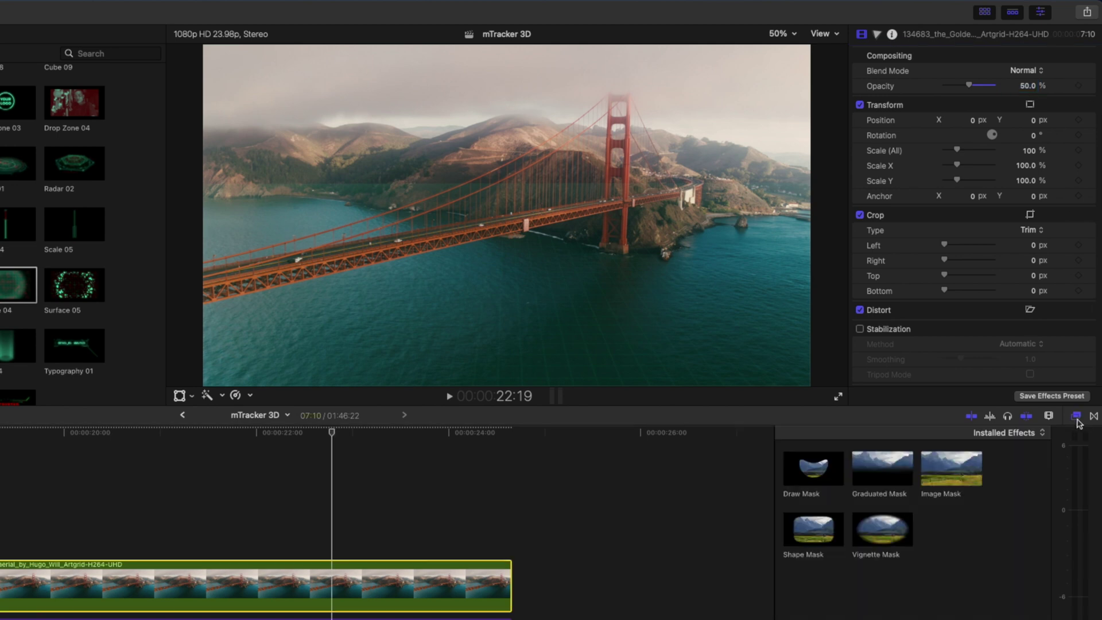
pyautogui.doubleClick(824, 483)
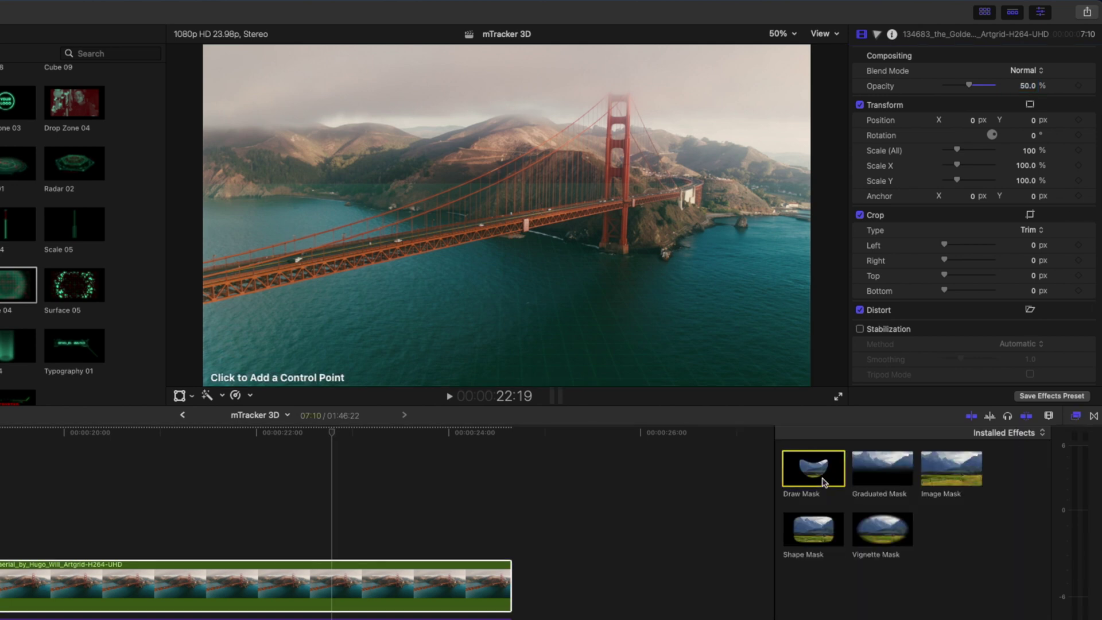
pyautogui.click(1077, 418)
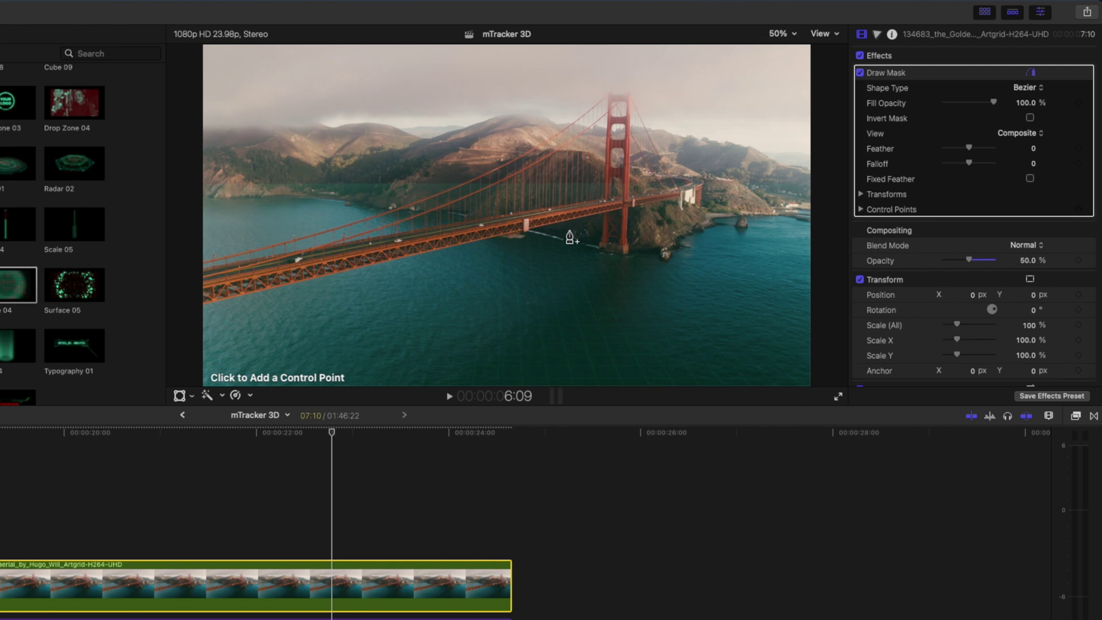
# Draw a closed mask around the bridge, hills and sky, following the shoreline so that the water is left out.
pyautogui.click(786, 35)
pyautogui.click(790, 148)
pyautogui.moveTo(823, 214); pyautogui.dragTo(820, 219)
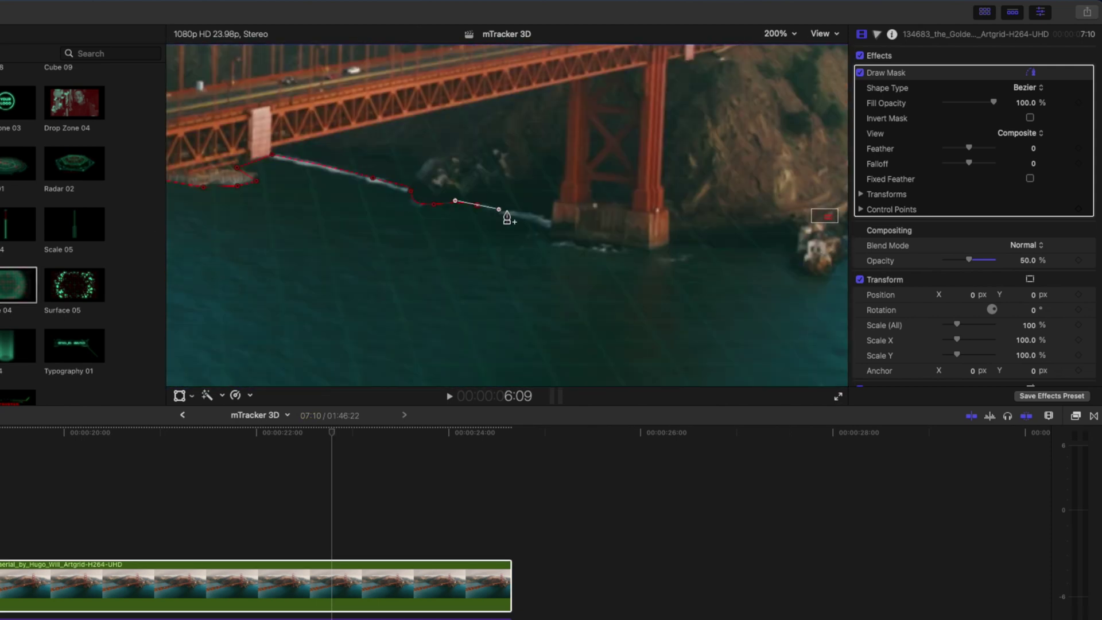
pyautogui.hscroll(10, 510, 205)
pyautogui.scroll(2, 726, 178)
pyautogui.hotkey('shift', 'z')
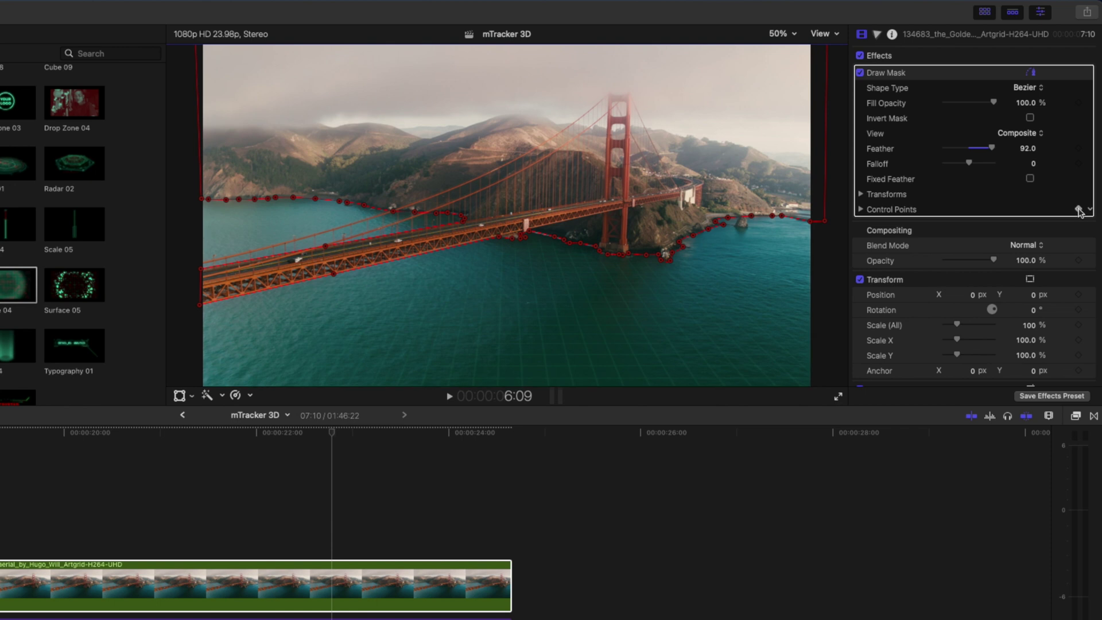
# Keyframe the draw mask's control points at the current frame.
pyautogui.click(861, 194)
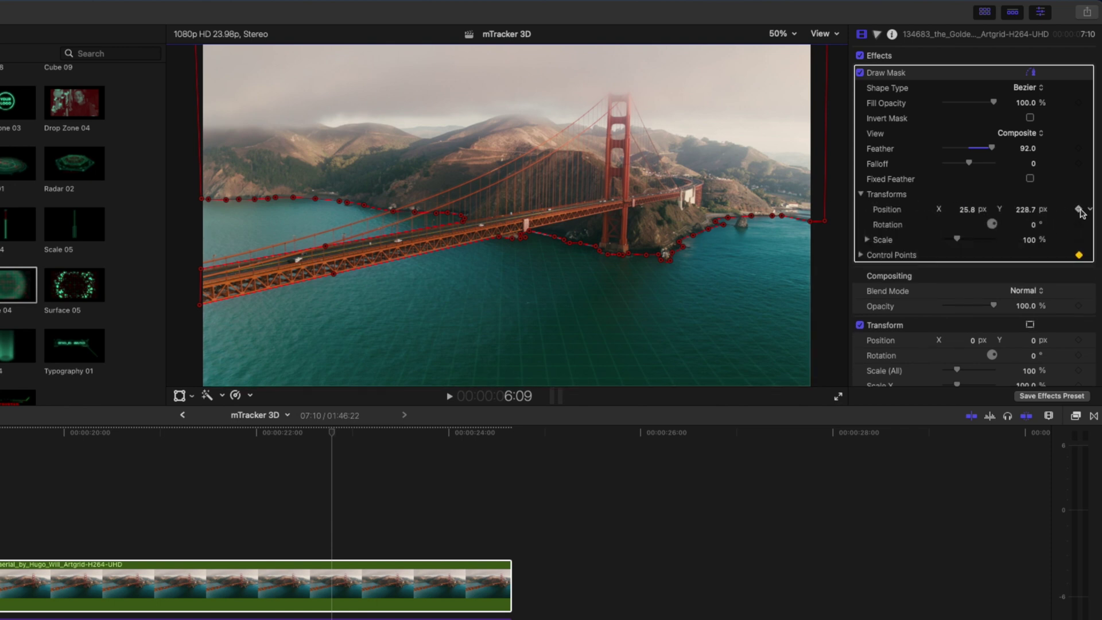
pyautogui.click(862, 195)
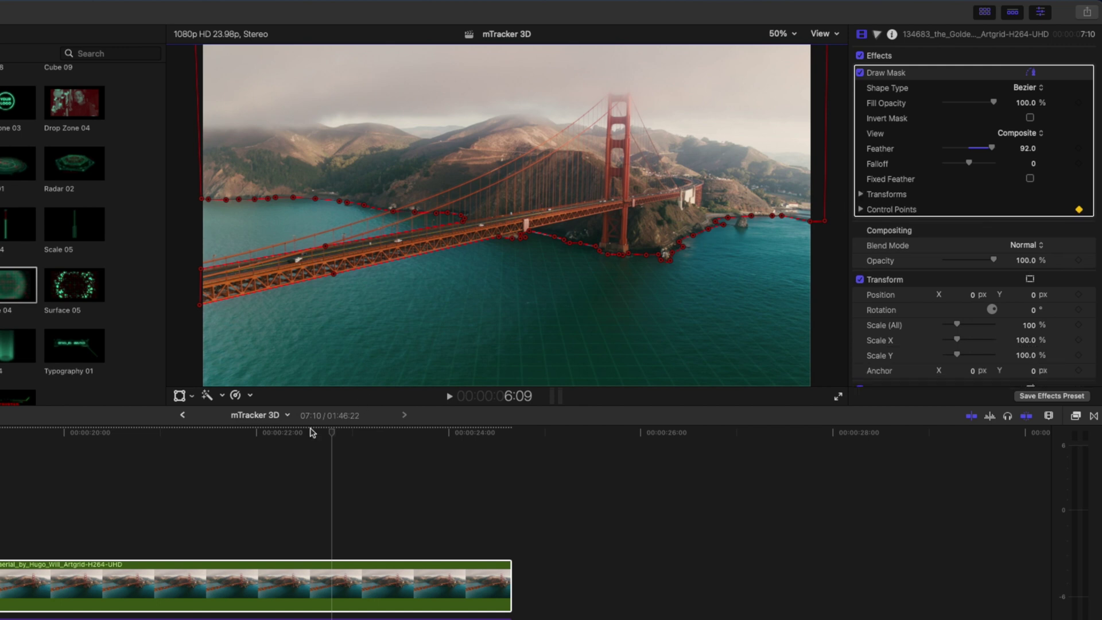
# Go to 17:06 near the clip's start and reposition the mask's control points to match the bridge and shoreline there.
pyautogui.press('l')
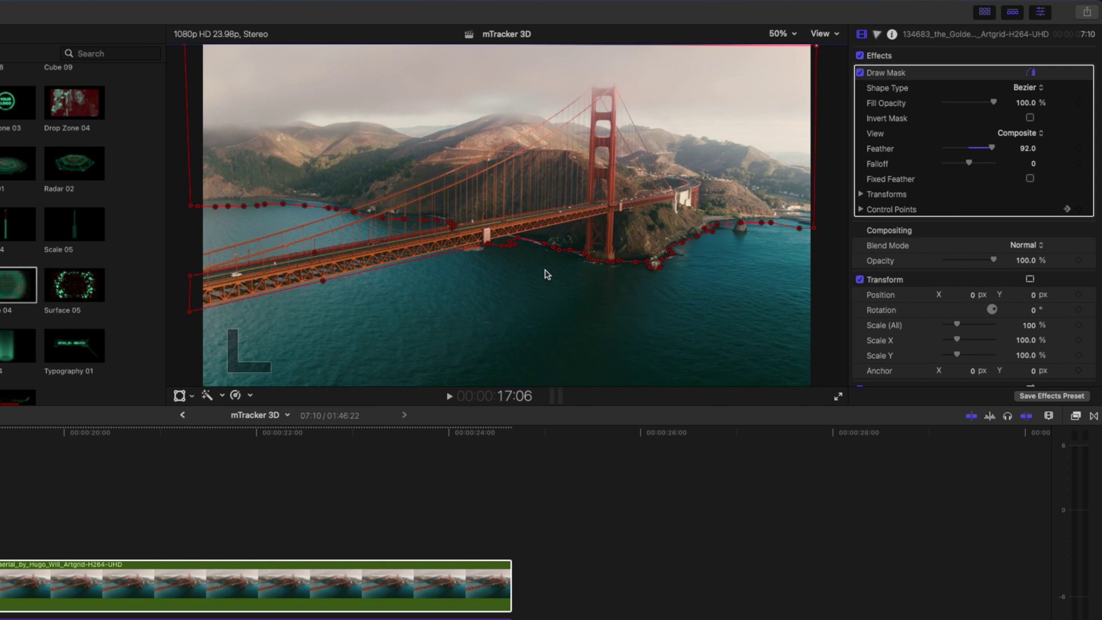
pyautogui.moveTo(478, 256); pyautogui.dragTo(517, 242)
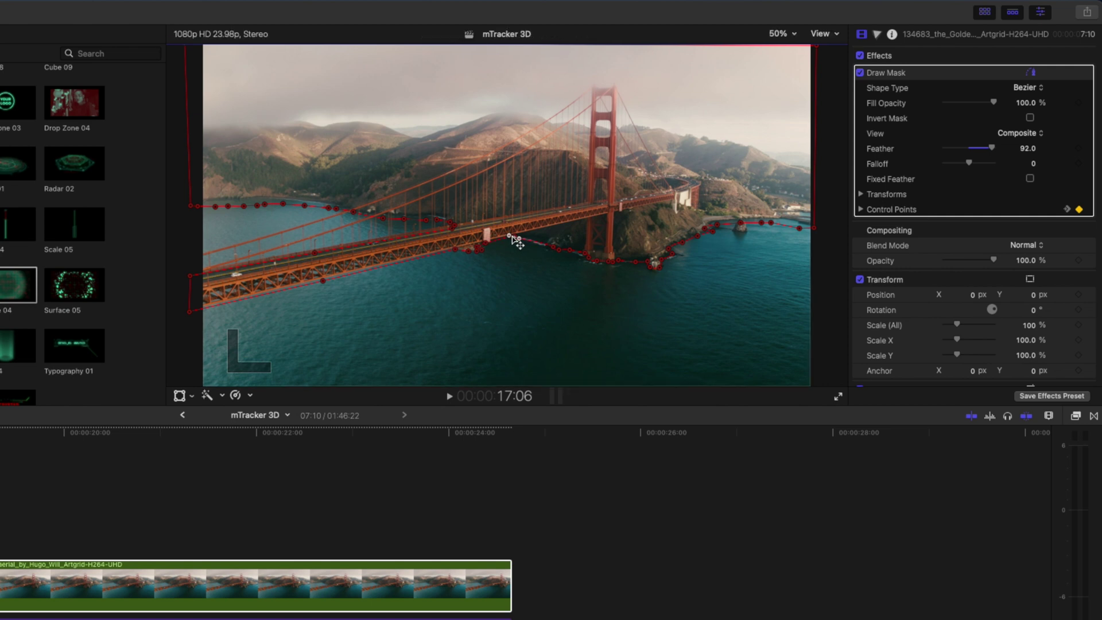
pyautogui.press('super+equal')
pyautogui.press('super+equal')
pyautogui.hscroll(5, 517, 241)
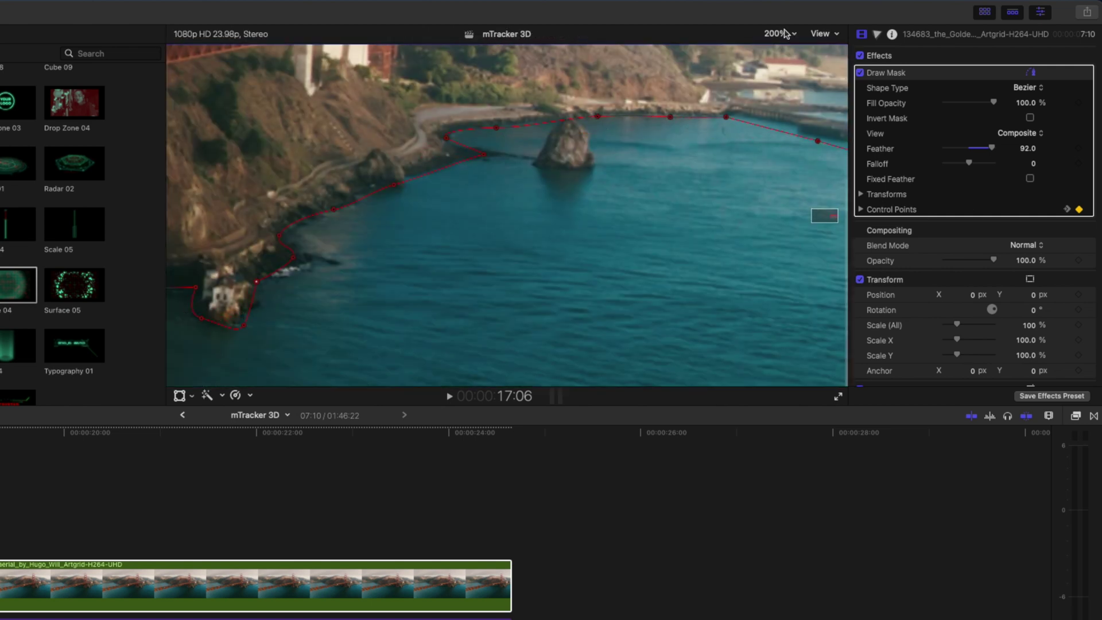
pyautogui.hscroll(-8, 716, 258)
pyautogui.moveTo(265, 260); pyautogui.dragTo(295, 240)
pyautogui.hotkey('shift', 'z')
pyautogui.moveTo(436, 230)
pyautogui.mouseDown()
pyautogui.moveTo(426, 226)
pyautogui.moveTo(436, 225)
pyautogui.mouseUp()
pyautogui.press('super+equal')
pyautogui.press('super+equal')
pyautogui.hotkey('shift', 'z')
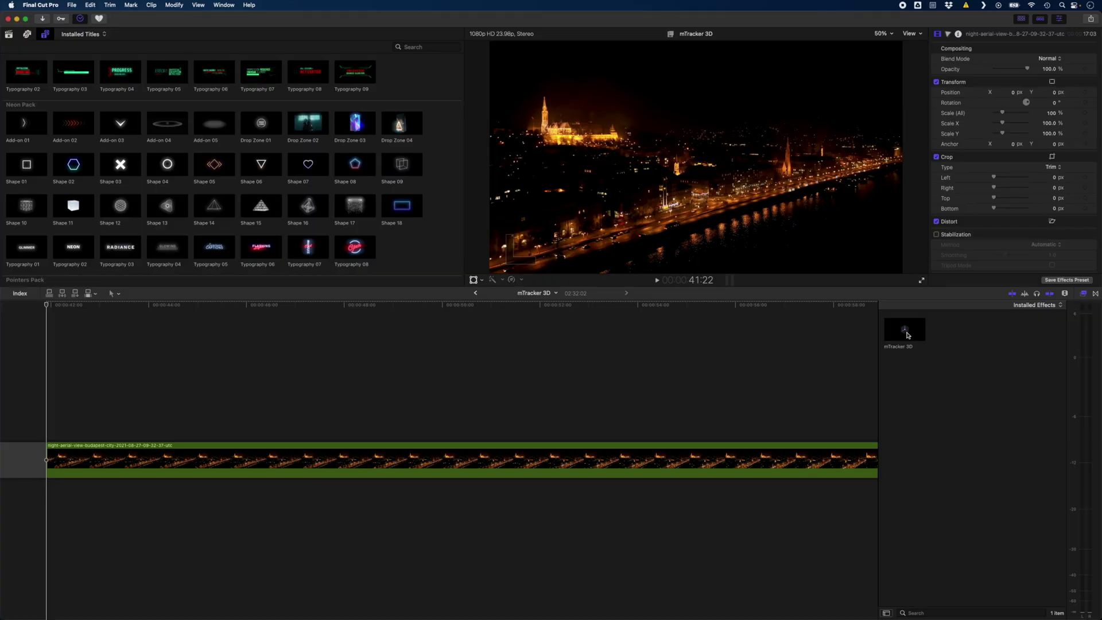
# Apply the mTracker 3D effect to the night aerial Budapest clip and track its footage.
pyautogui.moveTo(908, 335); pyautogui.dragTo(678, 456)
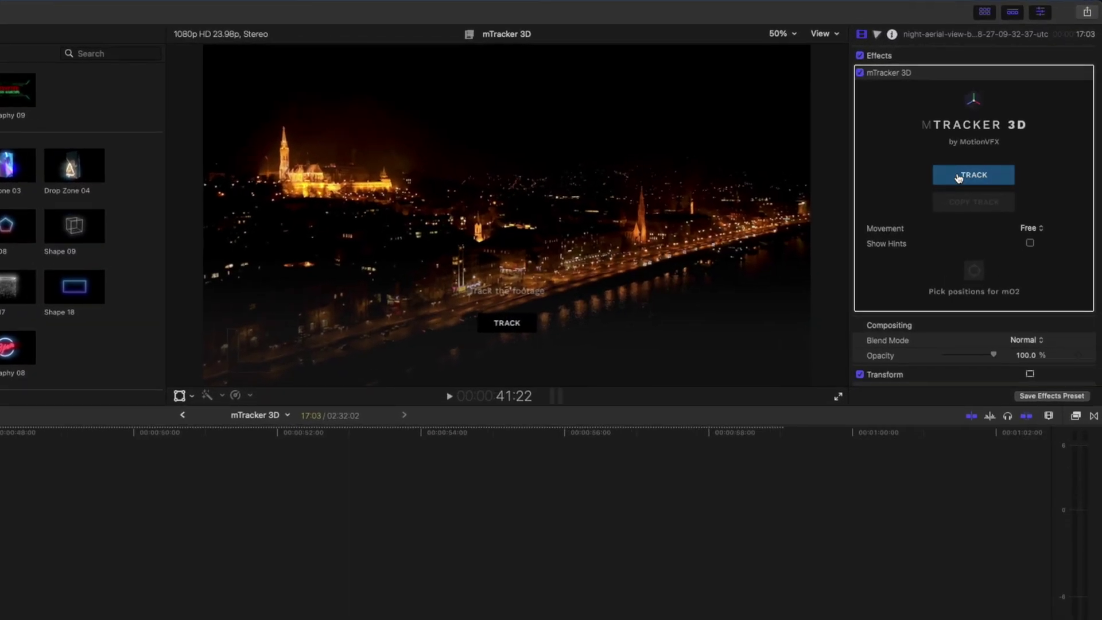
pyautogui.click(973, 163)
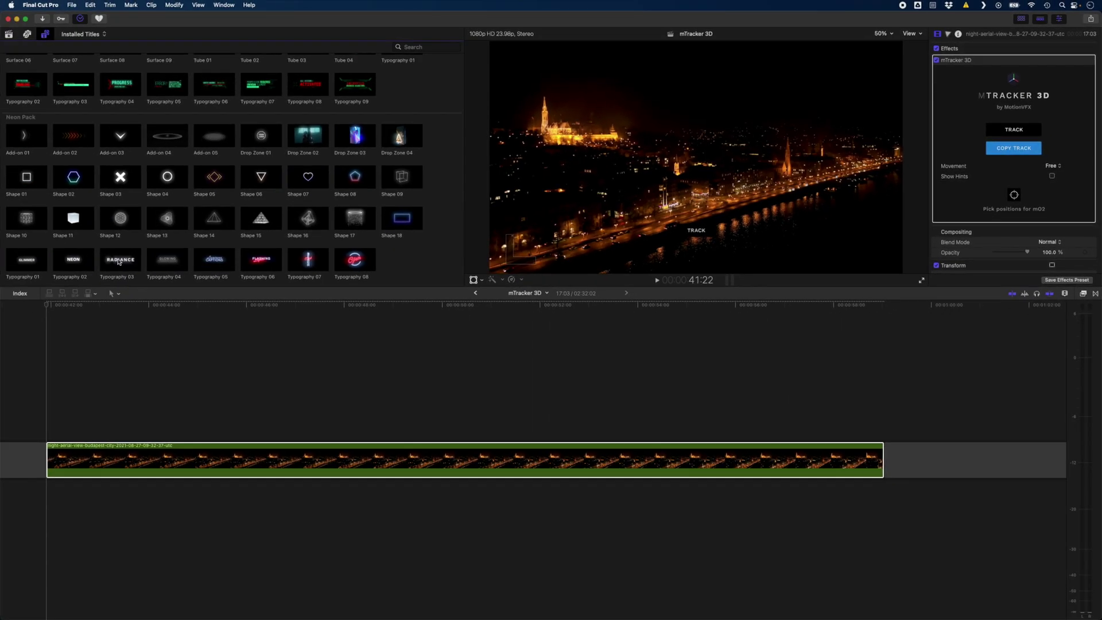
# Place the Typography 03 title above the Budapest clip, extended to the clip's end, and move the playhead to 51:12.
pyautogui.moveTo(119, 262); pyautogui.dragTo(52, 437)
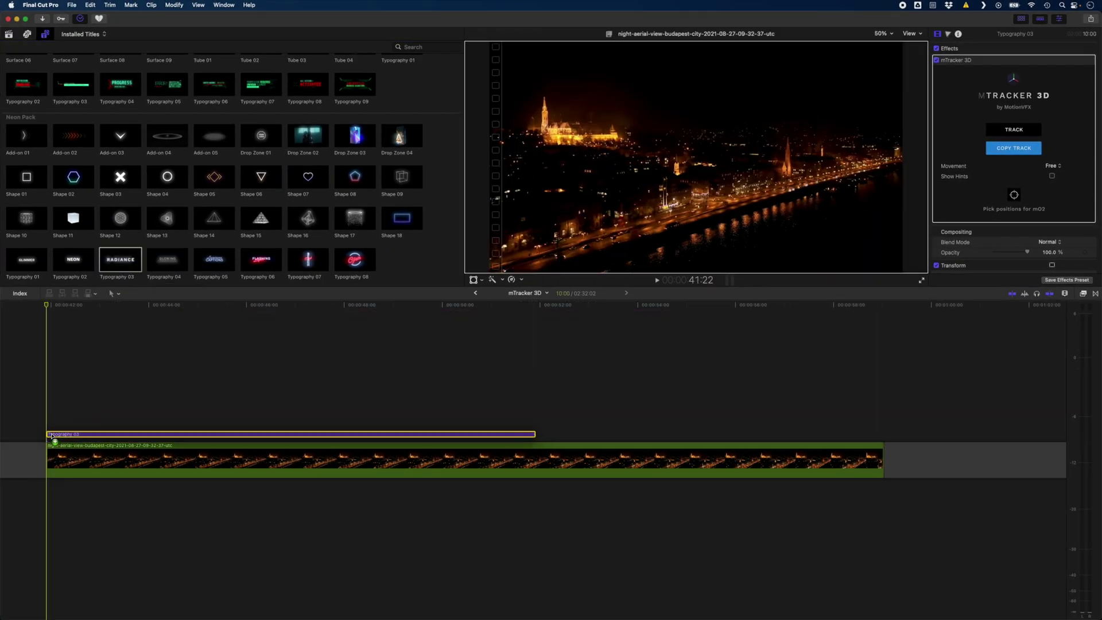
pyautogui.click(535, 433)
pyautogui.moveTo(587, 433); pyautogui.dragTo(883, 434)
pyautogui.click(516, 415)
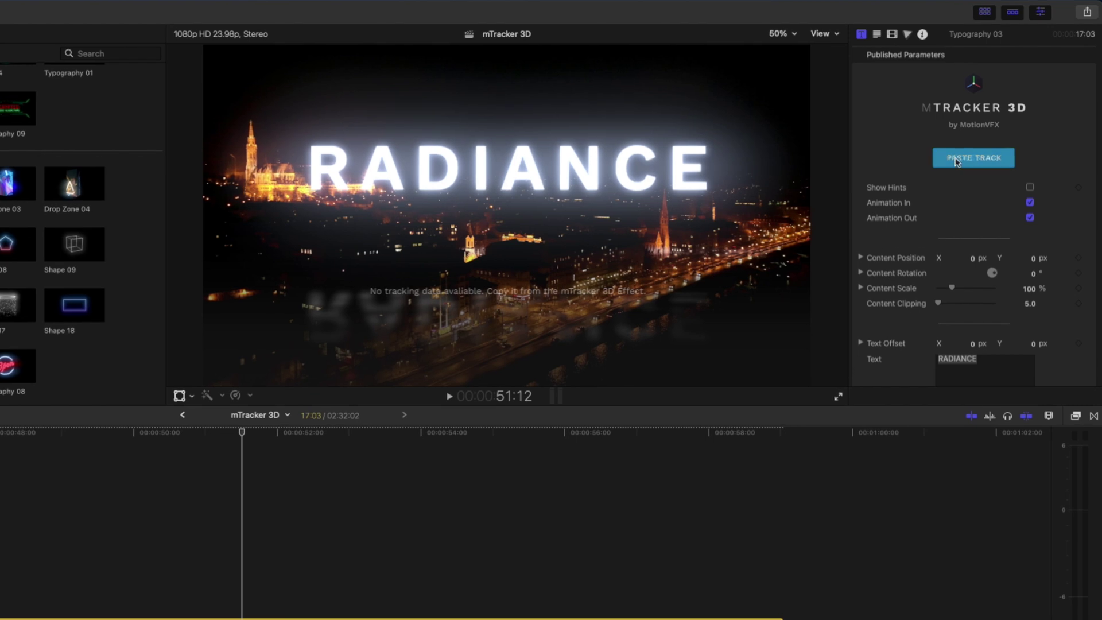
# Paste the copied tracking data into the Typography 03 title and change its text to BUDAPEST.
pyautogui.click(956, 161)
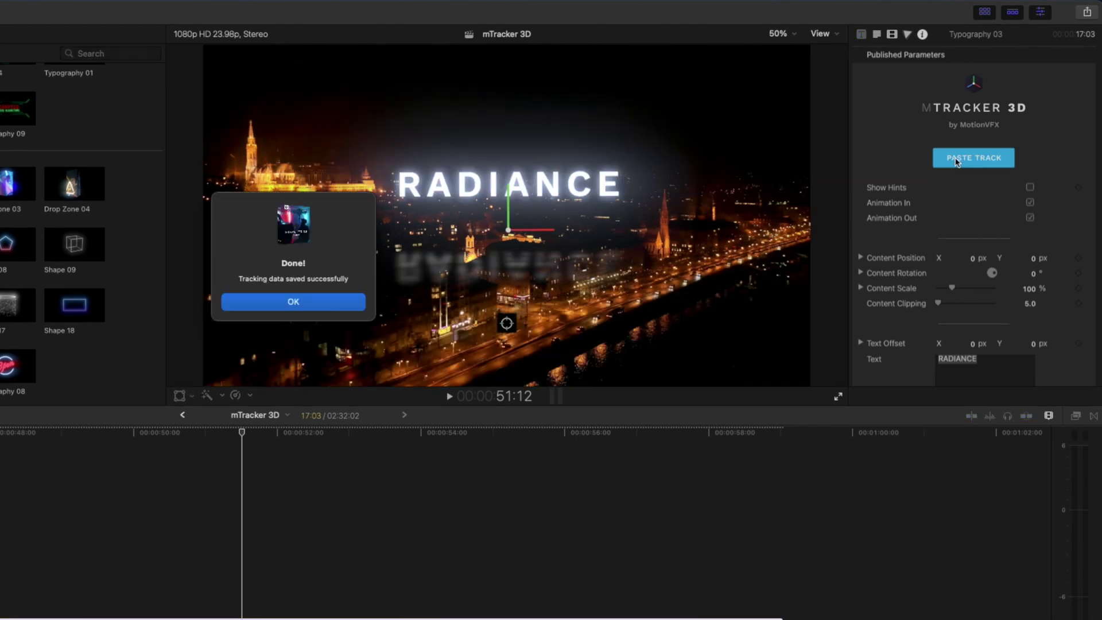
pyautogui.click(315, 303)
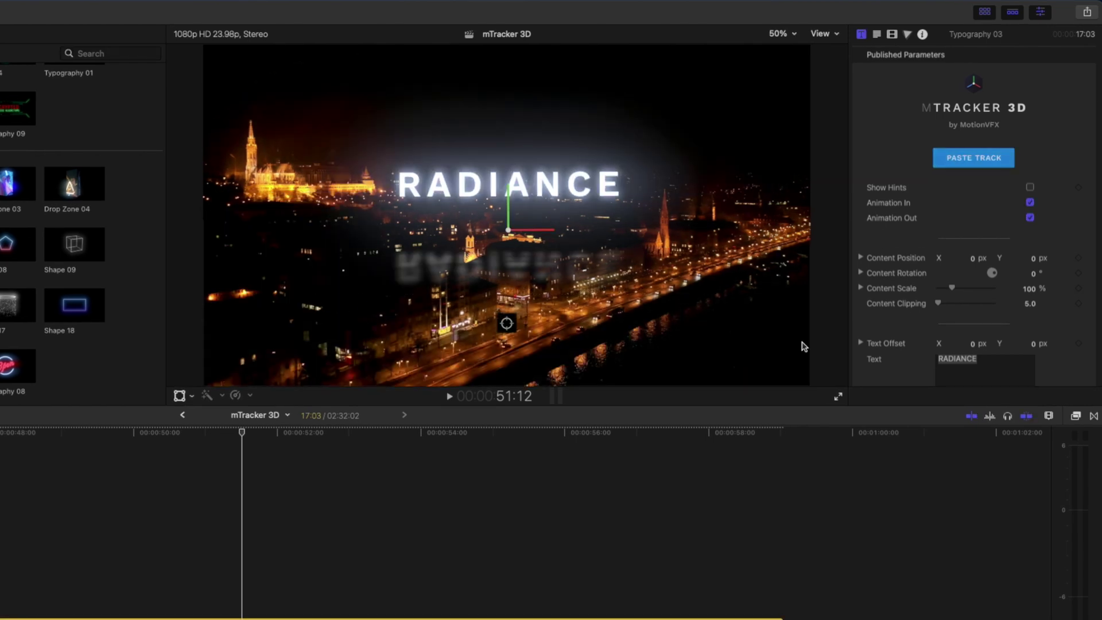
pyautogui.click(1016, 364)
pyautogui.write('BUDAPEST')
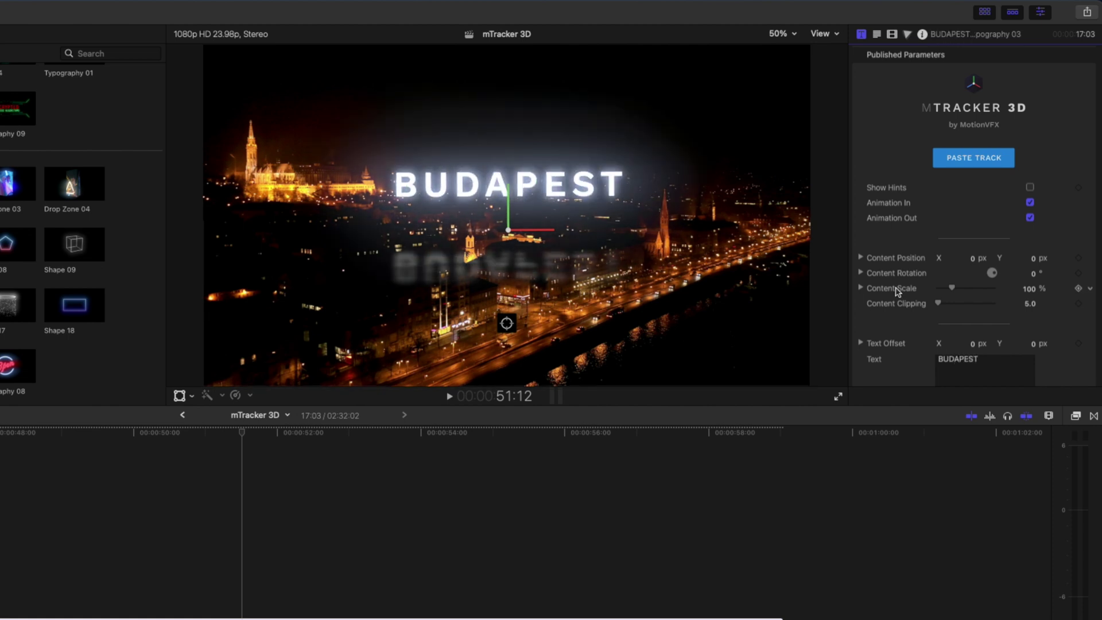
# Turn off the BUDAPEST title's Global Reflection.
pyautogui.scroll(-5, 897, 291)
pyautogui.scroll(-10, 898, 291)
pyautogui.scroll(-3, 897, 292)
pyautogui.click(1030, 292)
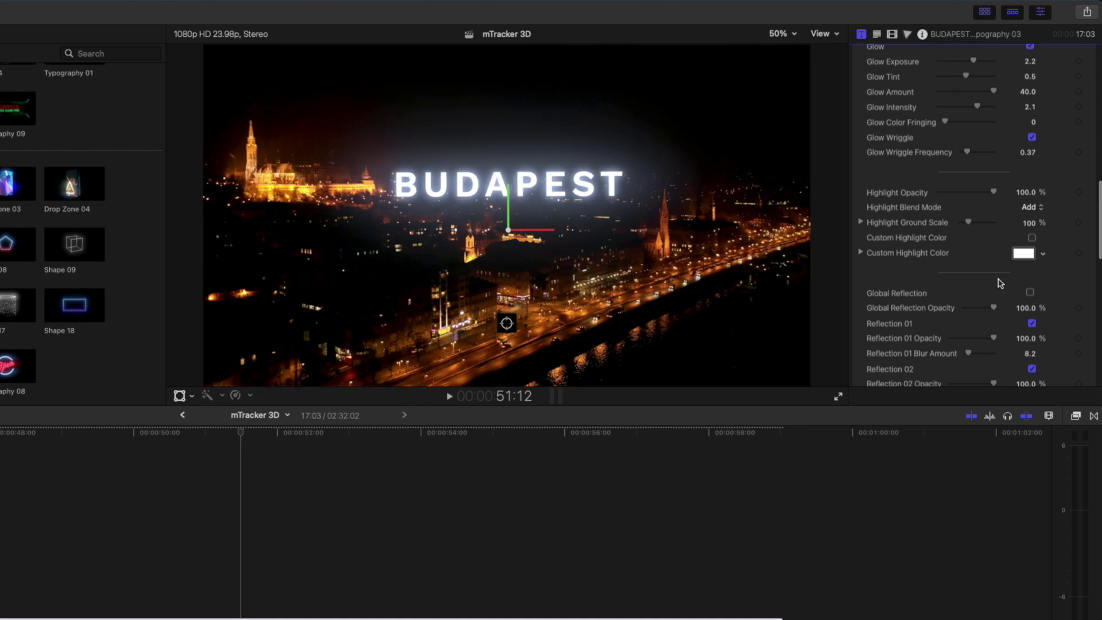
# Set the title's element color to a pale warm yellow and disable both Animation In and Animation Out.
pyautogui.scroll(7, 1001, 283)
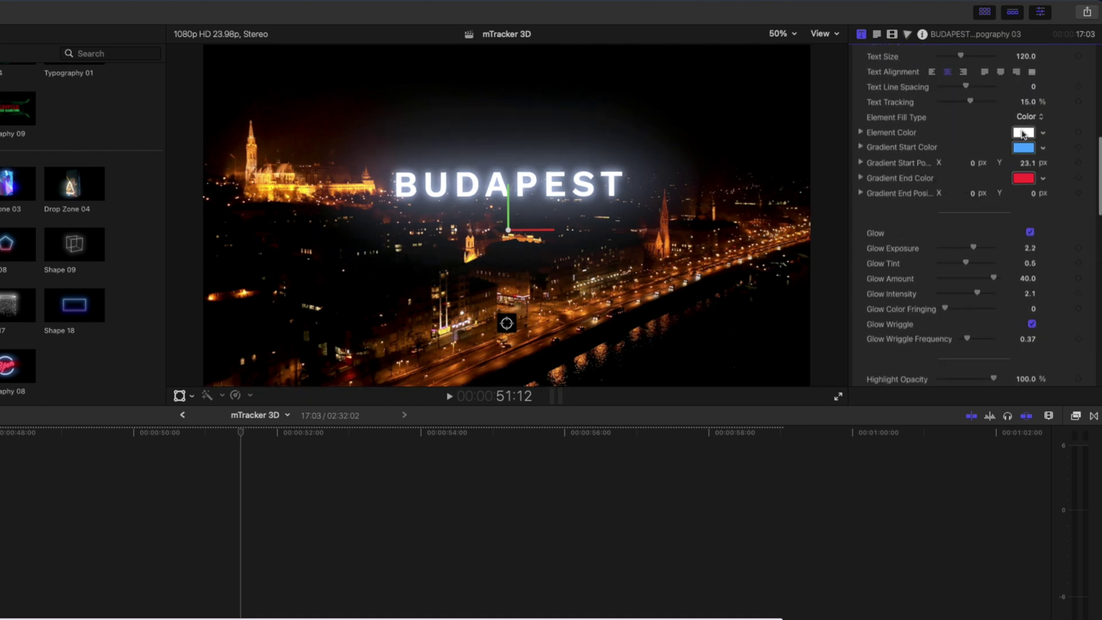
pyautogui.click(1023, 133)
pyautogui.scroll(4, 976, 172)
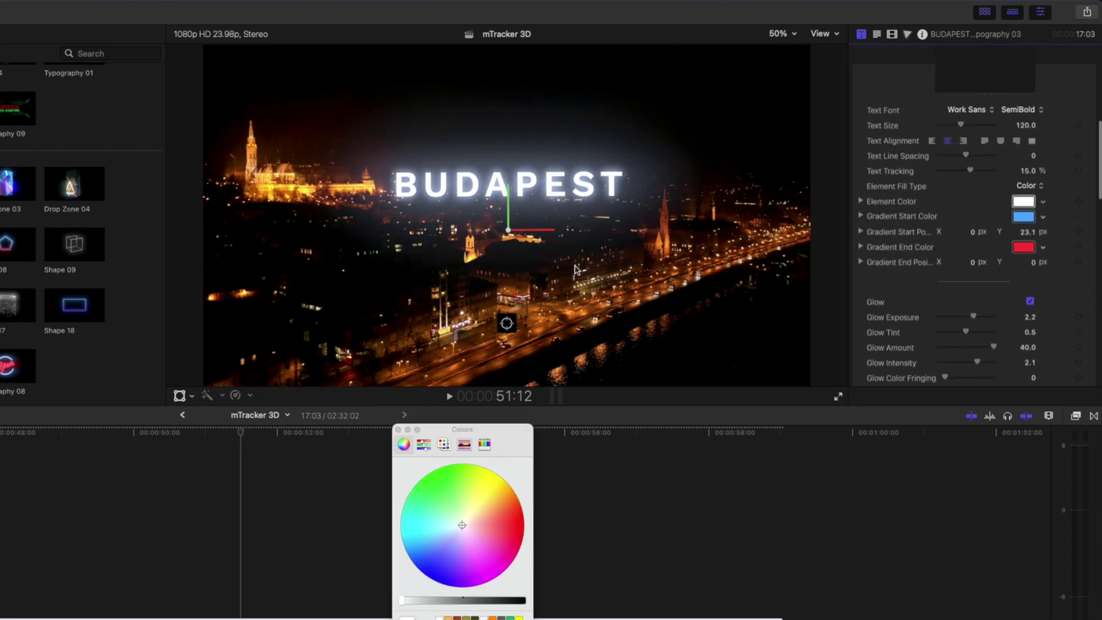
pyautogui.click(485, 511)
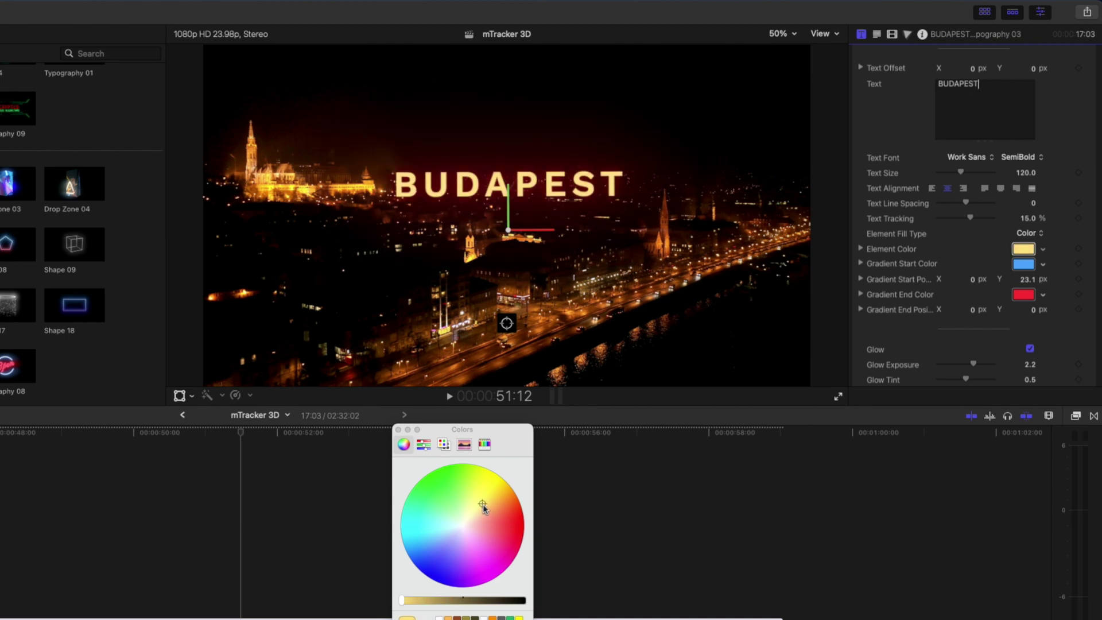
pyautogui.scroll(5, 942, 234)
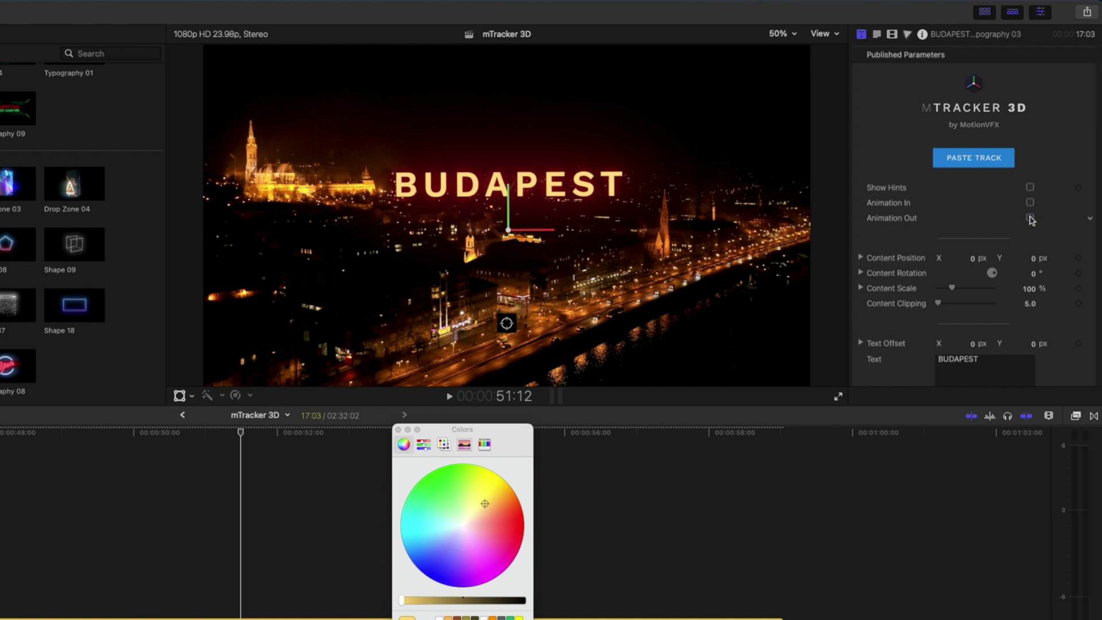
pyautogui.click(399, 431)
# Attach the title to a track point beside the riverside road and offset its content position to X -4.05 px, lower in Y and forward in Z.
pyautogui.click(506, 326)
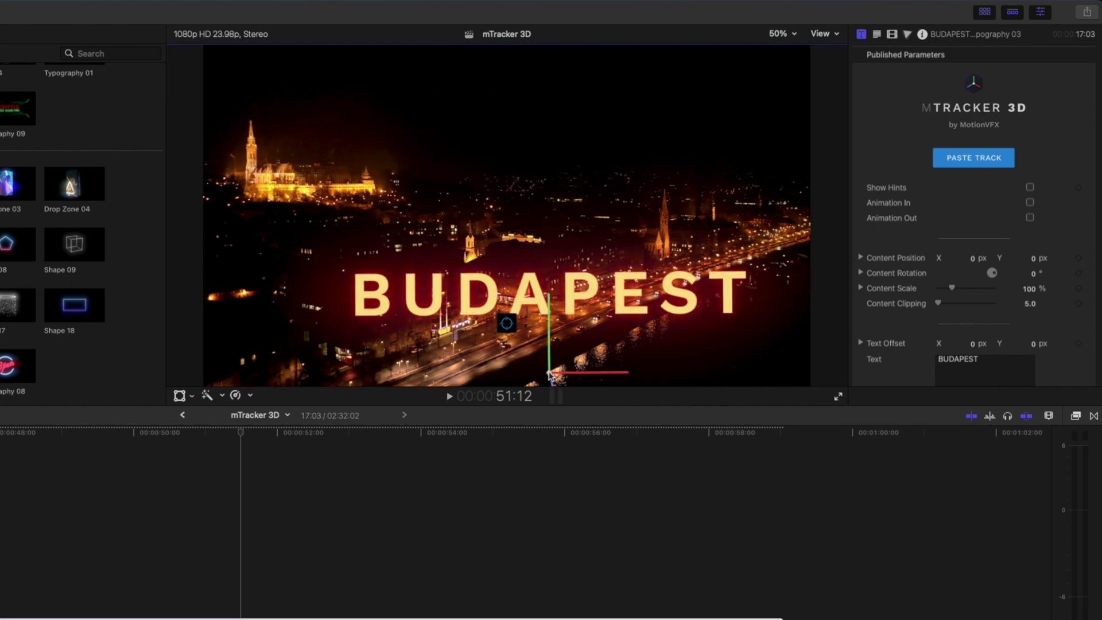
pyautogui.moveTo(974, 263); pyautogui.dragTo(935, 263)
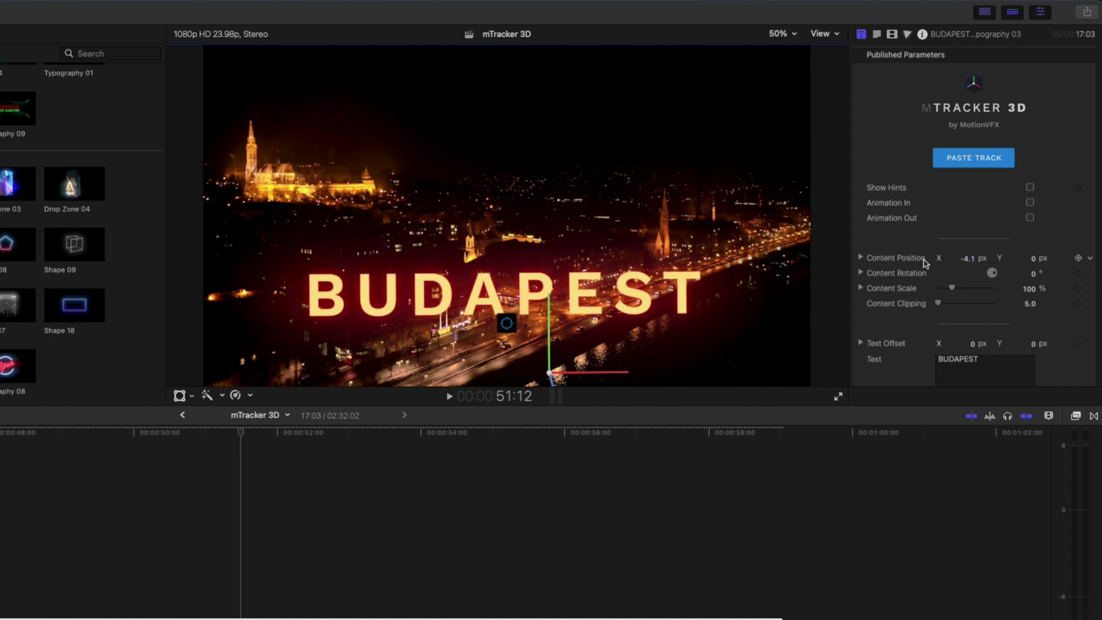
pyautogui.click(860, 258)
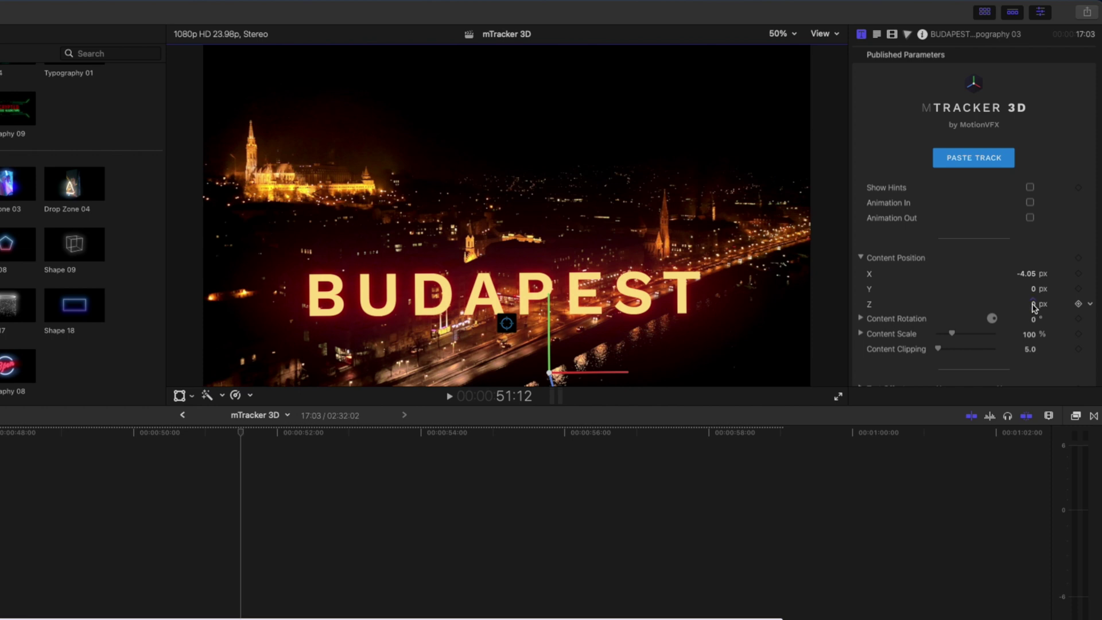
pyautogui.moveTo(1032, 305); pyautogui.dragTo(1031, 290)
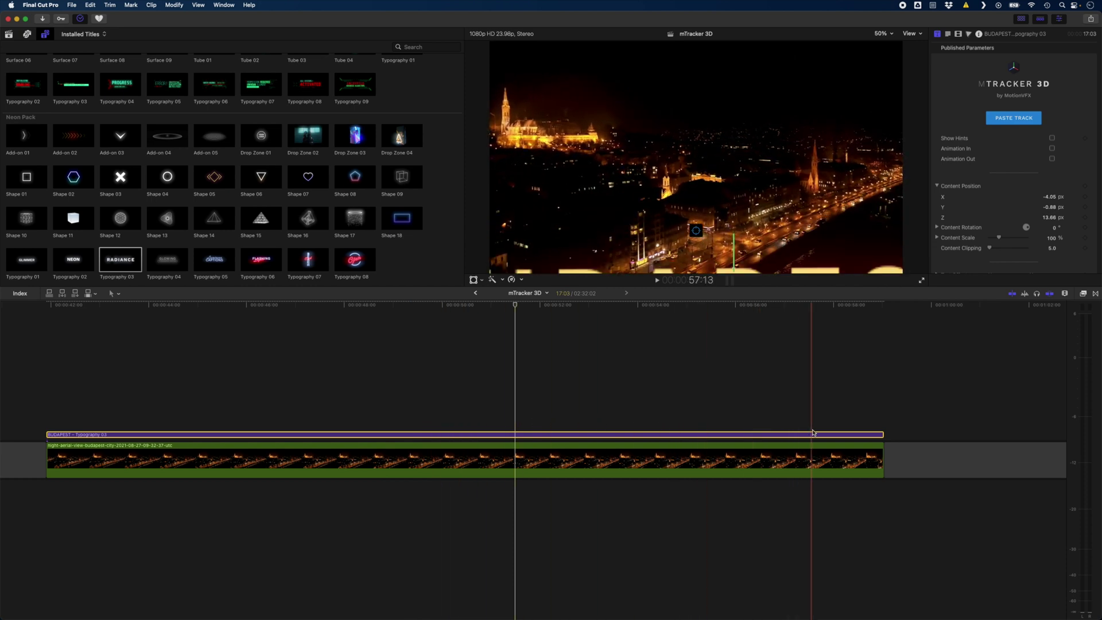
# Combine the BUDAPEST title and the night aerial clip into a compound clip named Budapest.
pyautogui.moveTo(675, 484); pyautogui.dragTo(520, 382)
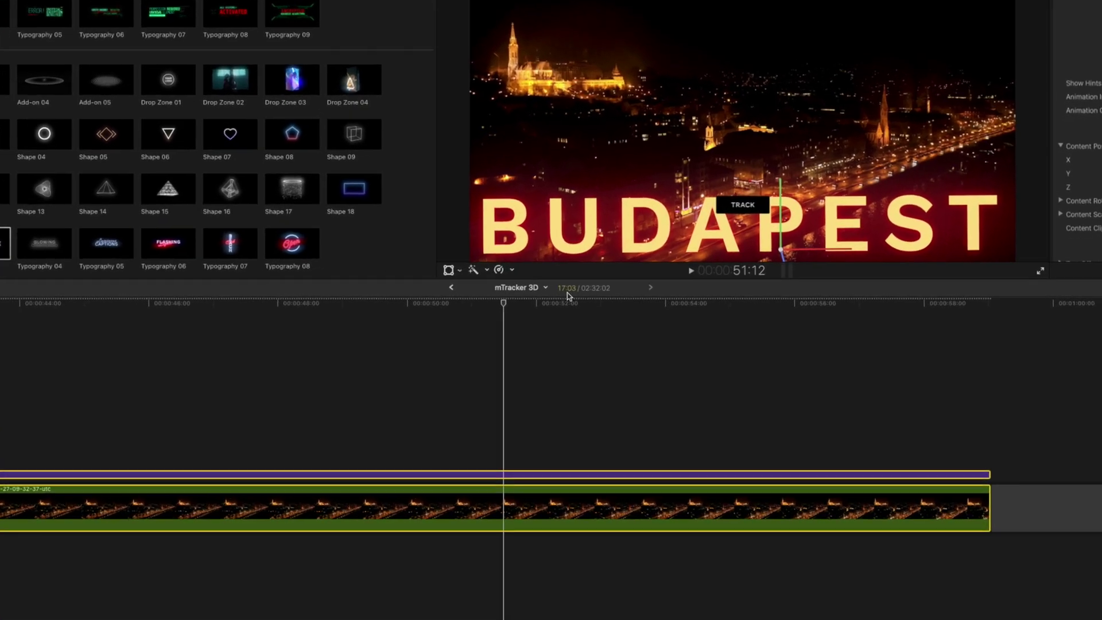
pyautogui.hotkey('alt', 'g')
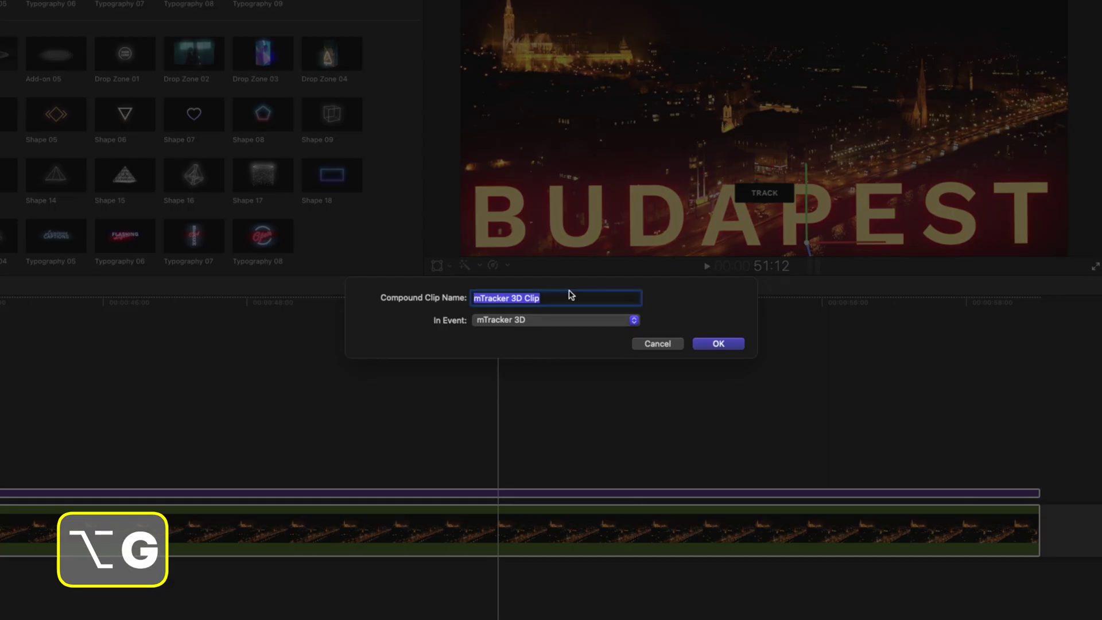
pyautogui.write('Budapest')
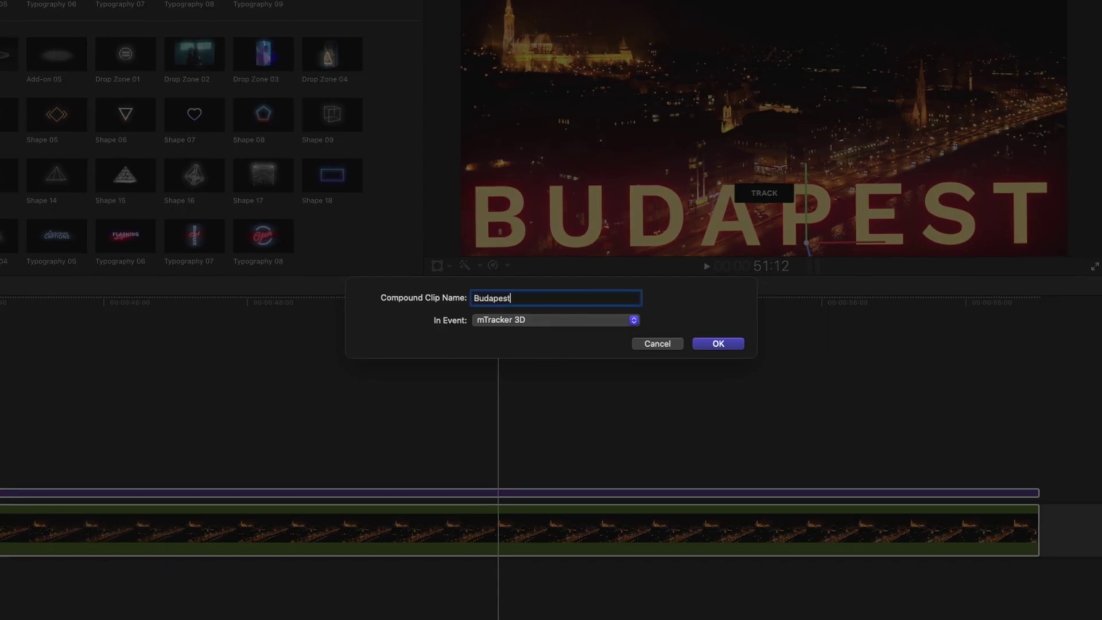
pyautogui.press('Return')
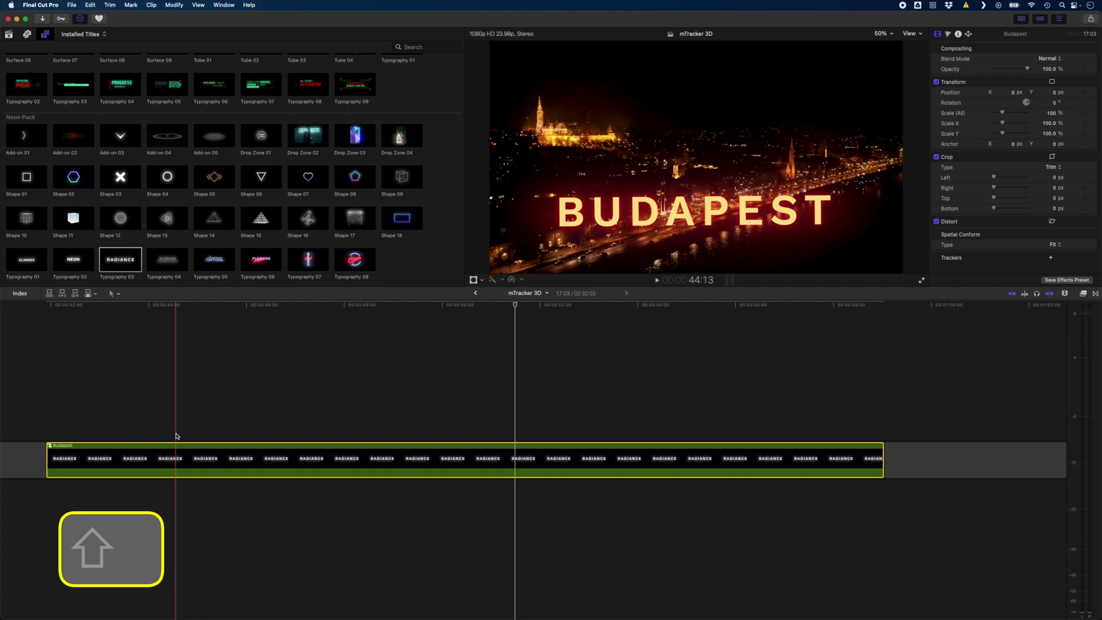
# Split the Budapest clip's speed at 44:13 and near its end, and speed the middle segment up to 20x.
pyautogui.hotkey('shift', 'b')
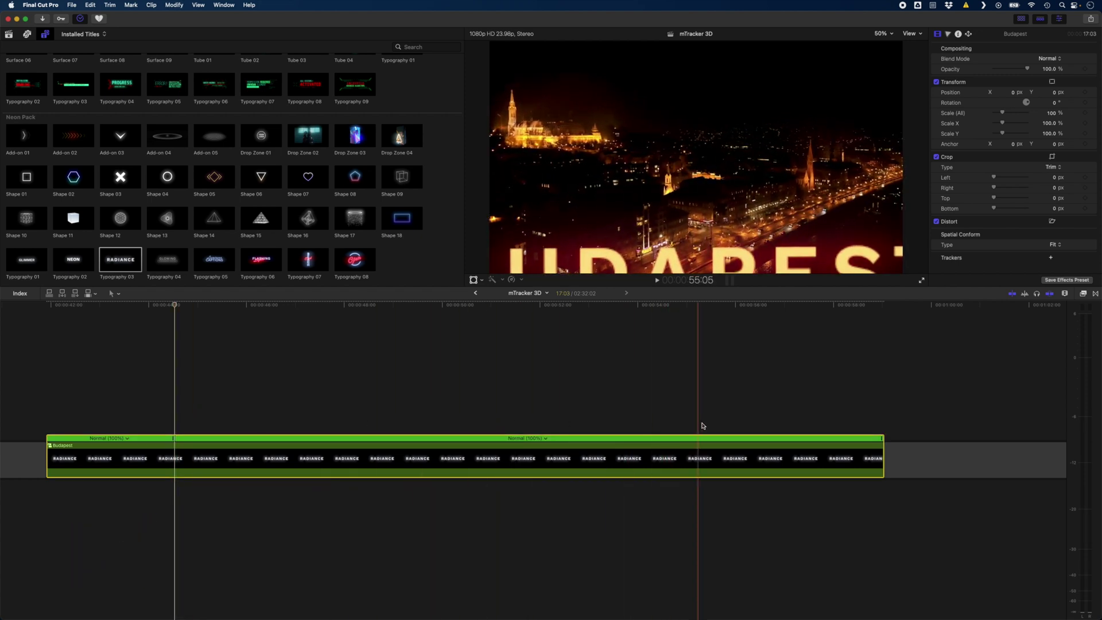
pyautogui.click(822, 432)
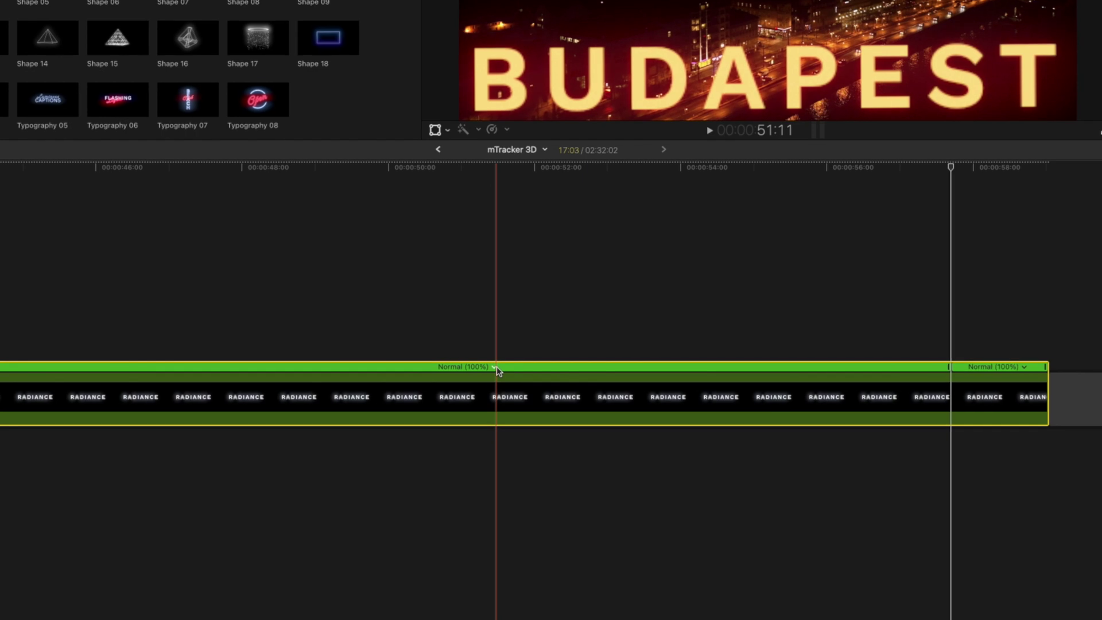
pyautogui.click(505, 412)
pyautogui.moveTo(546, 433)
pyautogui.click(602, 436)
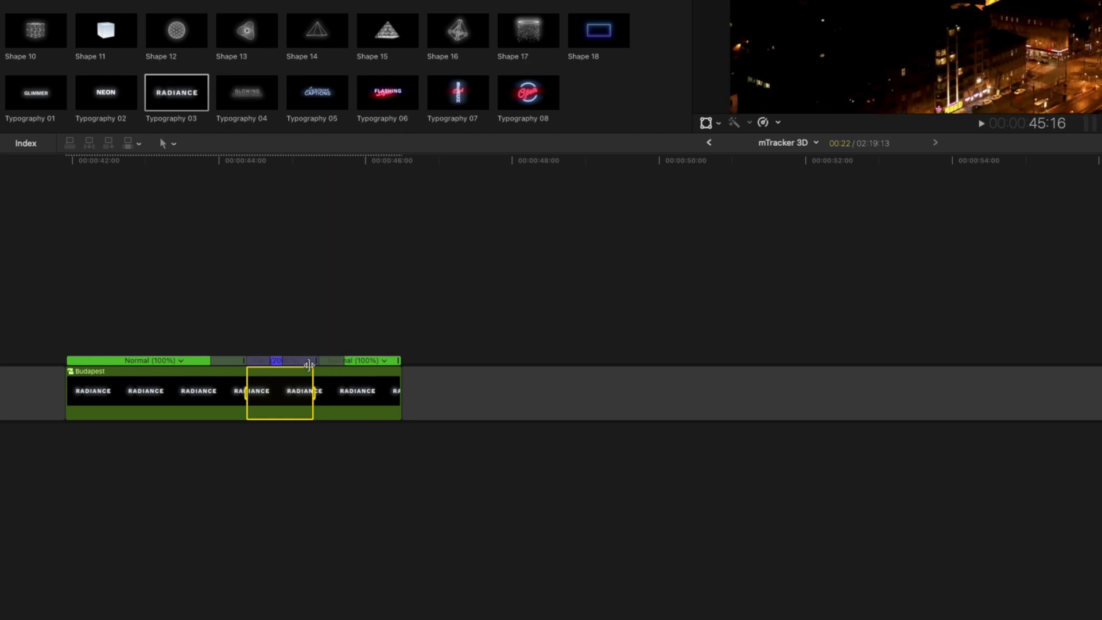
# Extend the speed transition before the fast segment so that it starts earlier, at about 43:10.
pyautogui.moveTo(187, 360); pyautogui.dragTo(181, 360)
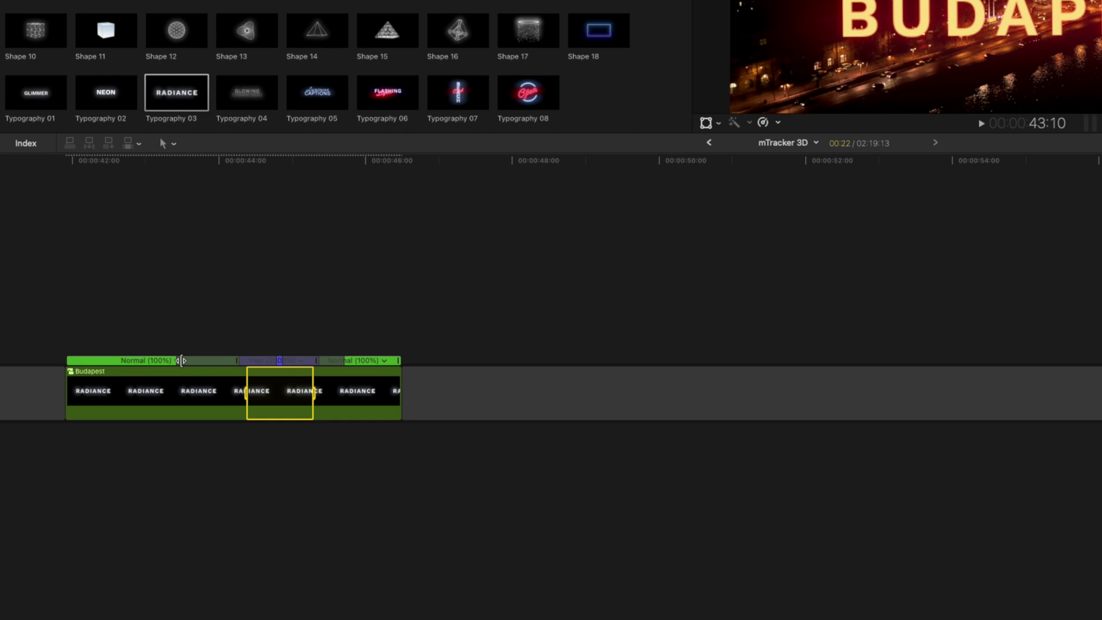